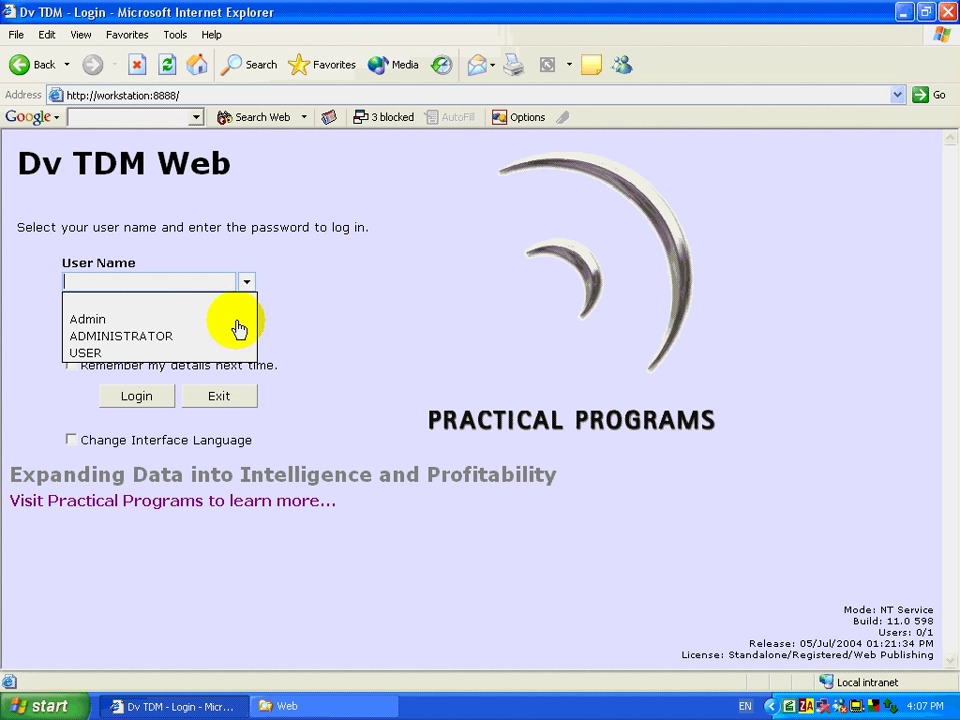
# Log in as ADMINISTRATOR with the account password and open the Record view
pyautogui.click(167, 338)
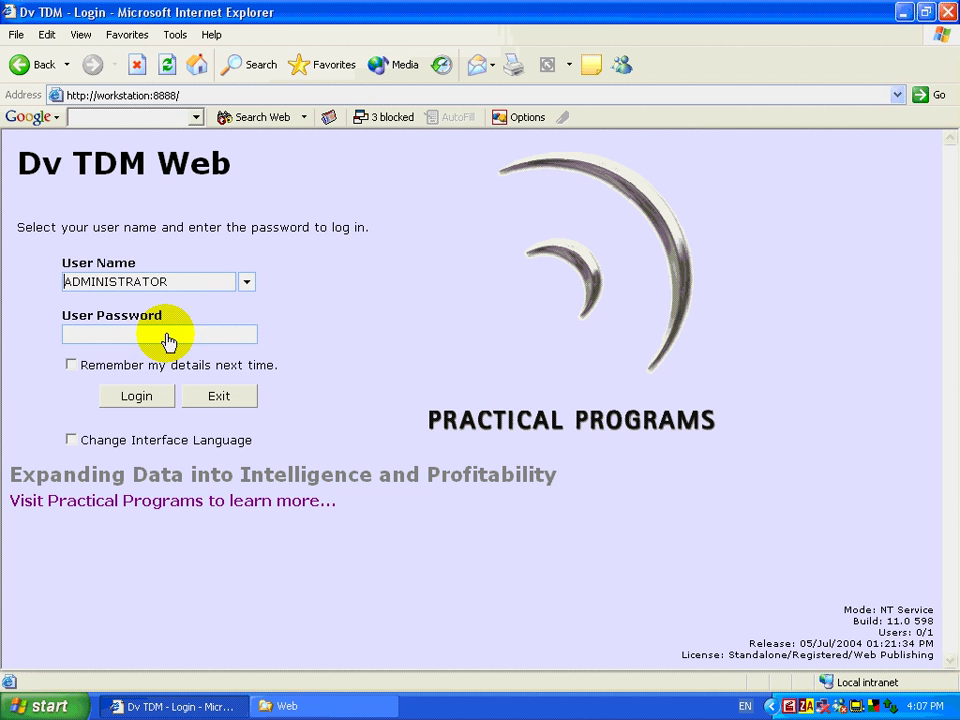
pyautogui.click(146, 335)
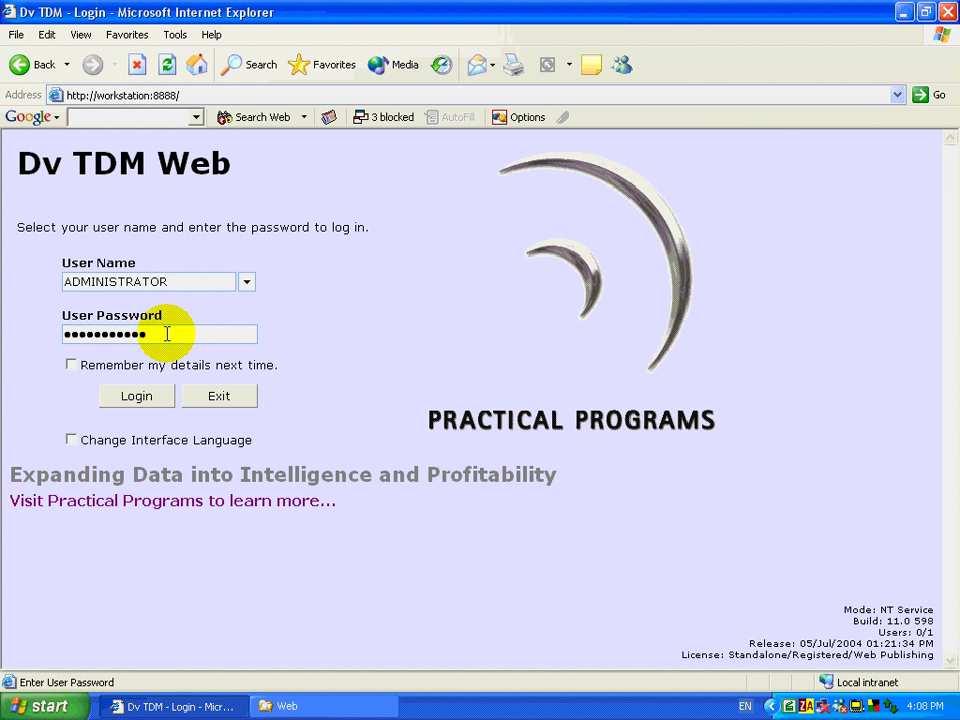
pyautogui.click(154, 396)
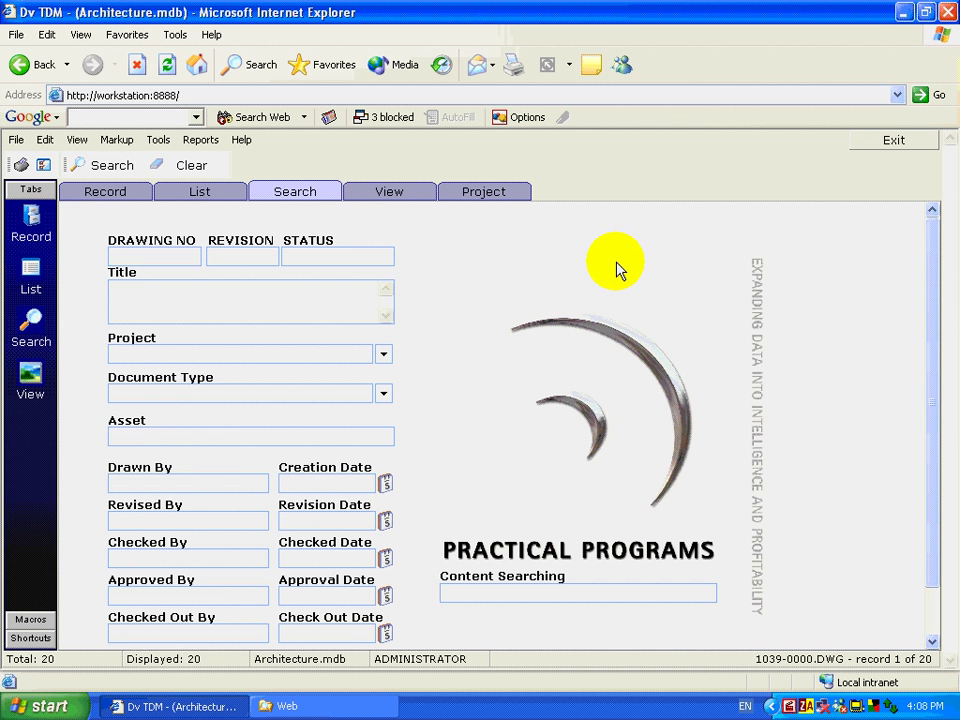
pyautogui.click(124, 191)
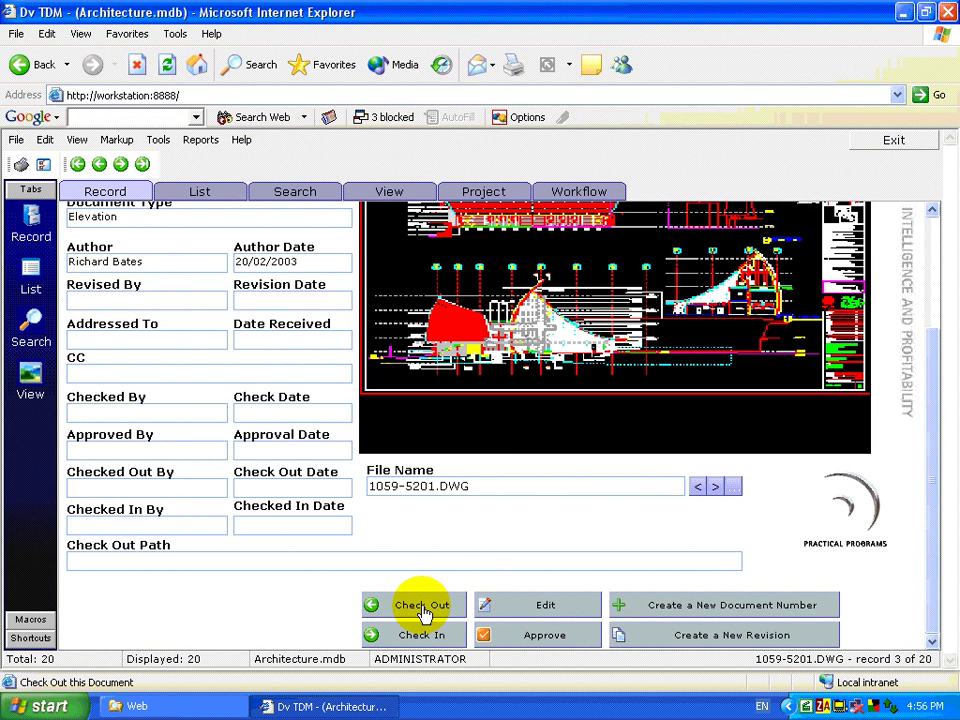
# Try to check out drawing 1059-5201.DWG with its 5 linked XRef files to the Temp folder on drive C, cancelling the download
pyautogui.click(422, 606)
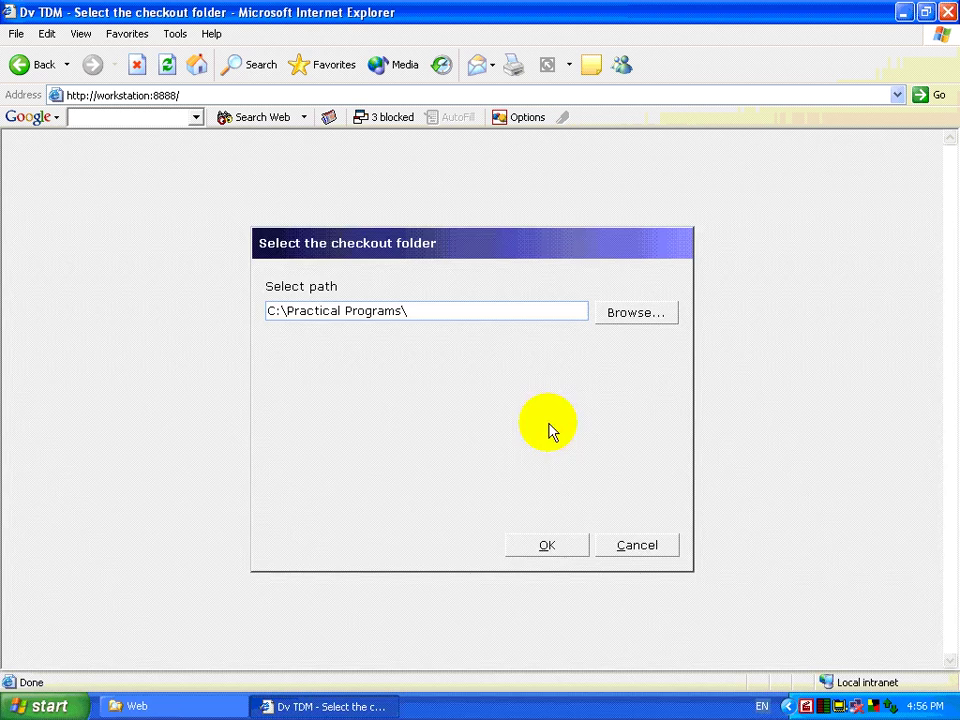
pyautogui.click(632, 322)
pyautogui.click(126, 193)
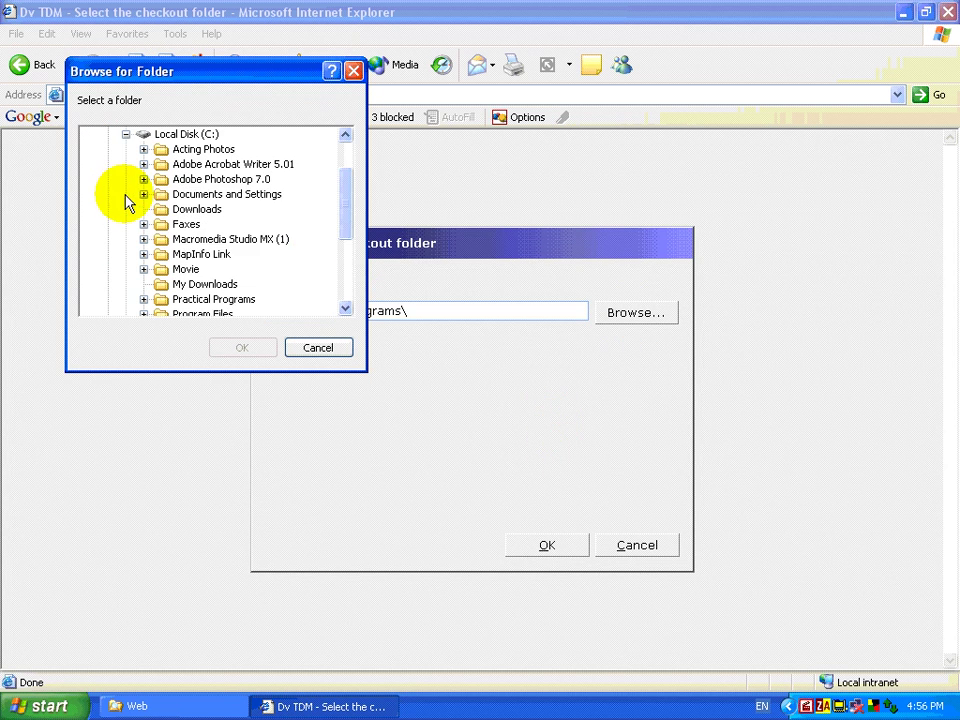
pyautogui.scroll(-2, 333, 254)
pyautogui.click(185, 239)
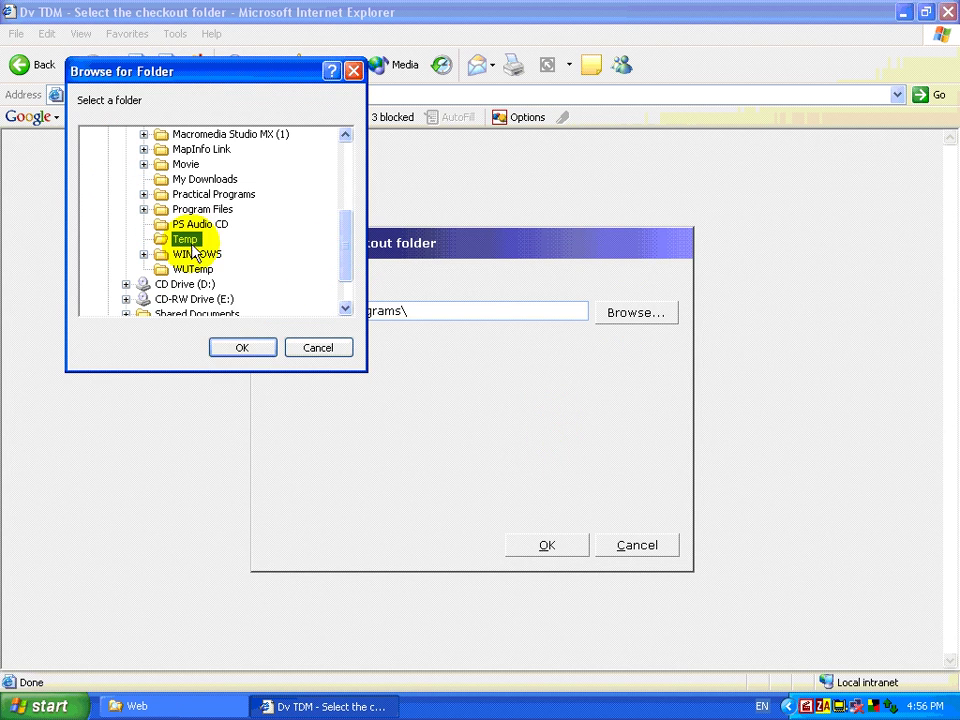
pyautogui.click(243, 348)
pyautogui.click(537, 543)
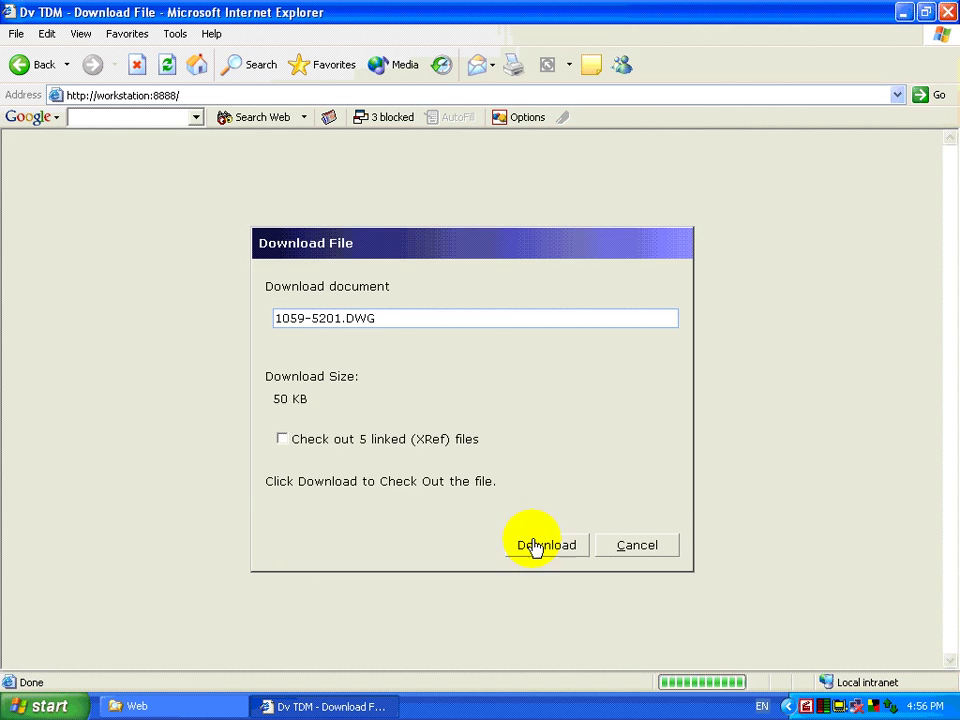
pyautogui.click(284, 440)
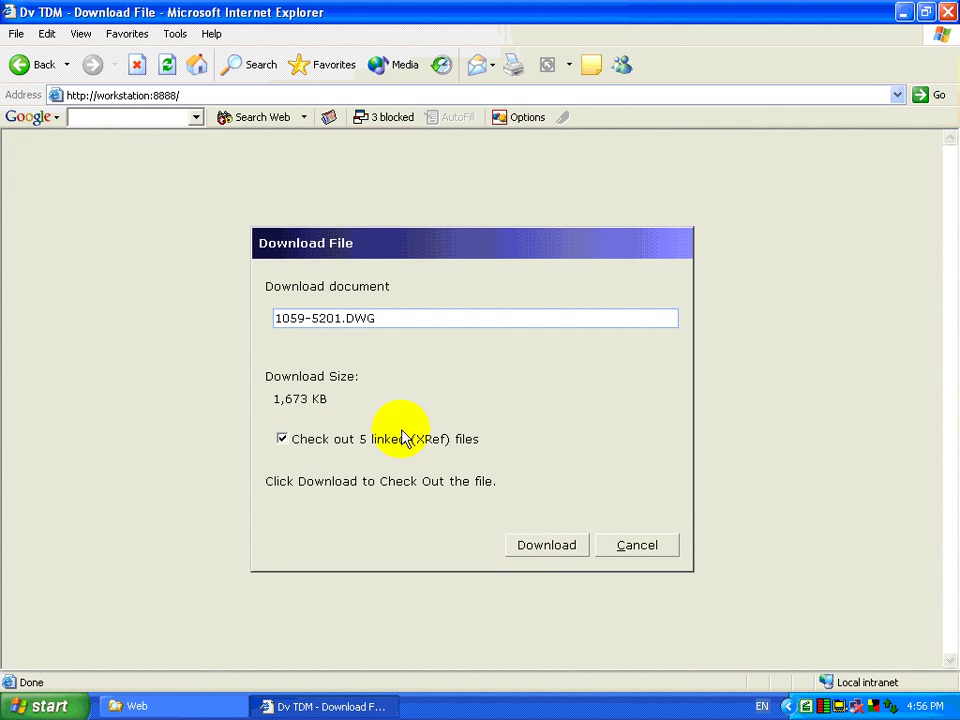
pyautogui.click(621, 542)
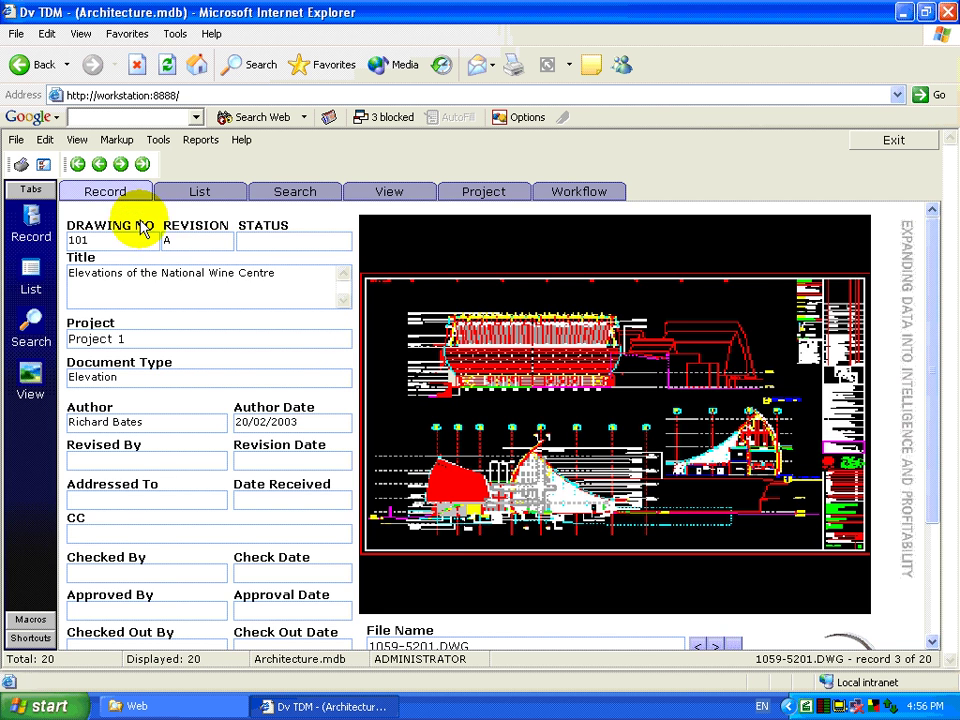
# Go back to the record of drawing 1039-0000.DWG and try to check it out, declining to create a new revision
pyautogui.click(99, 165)
pyautogui.scroll(-3, 660, 470)
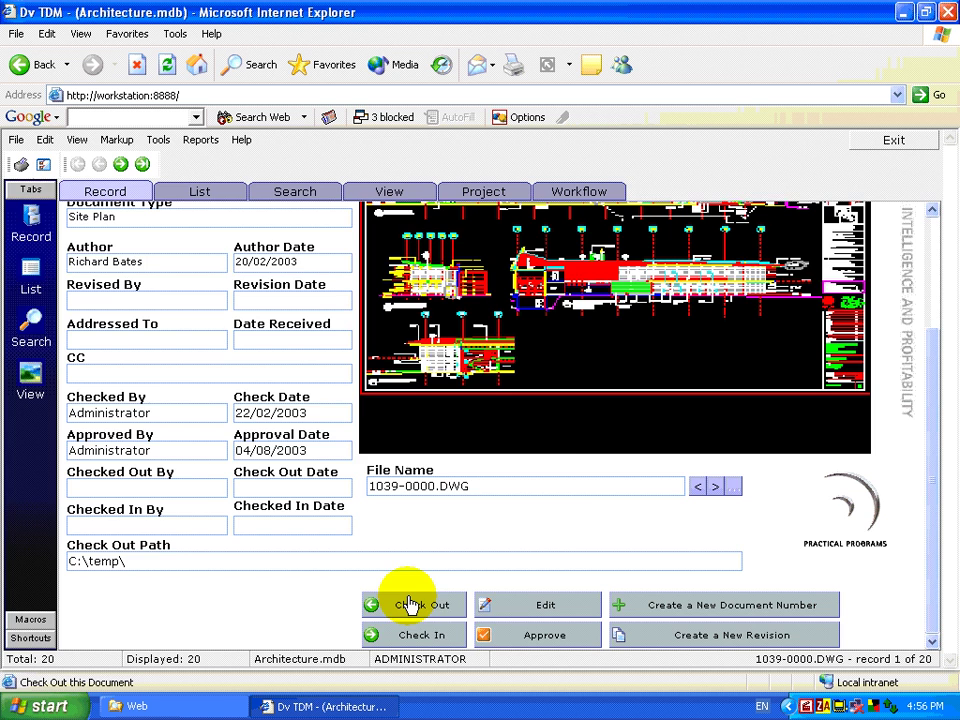
pyautogui.click(410, 603)
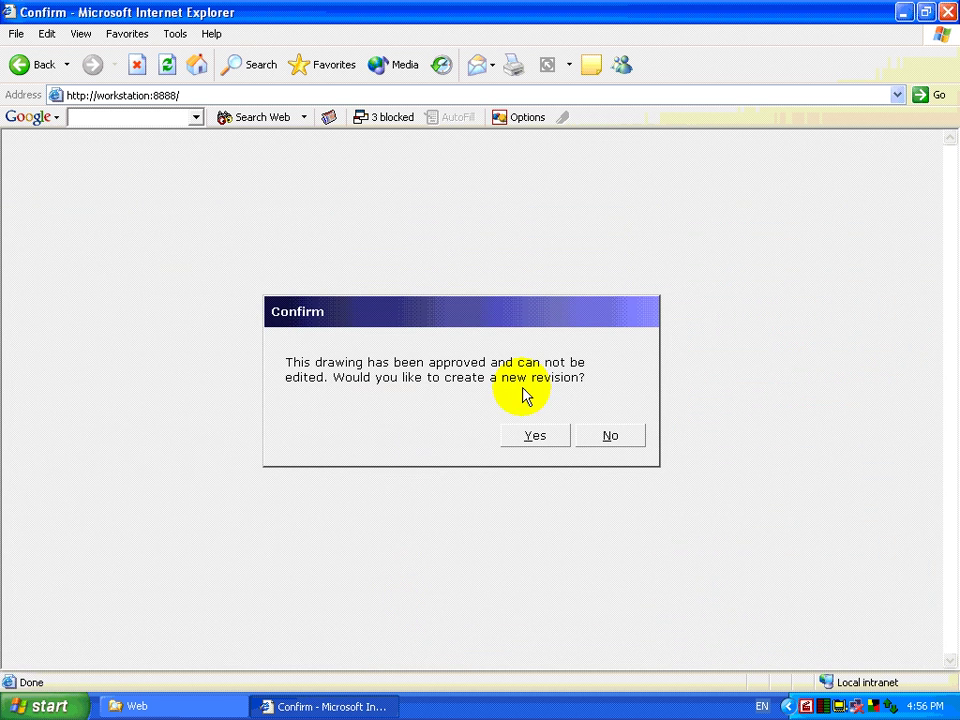
pyautogui.click(613, 440)
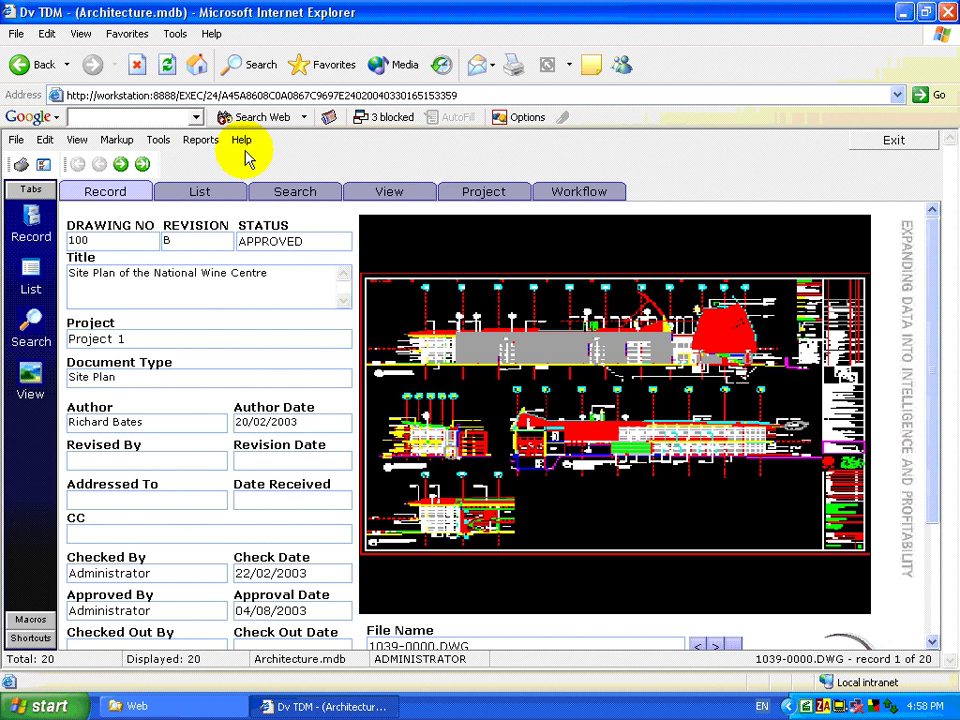
# Generate an audit report for all users
pyautogui.click(209, 147)
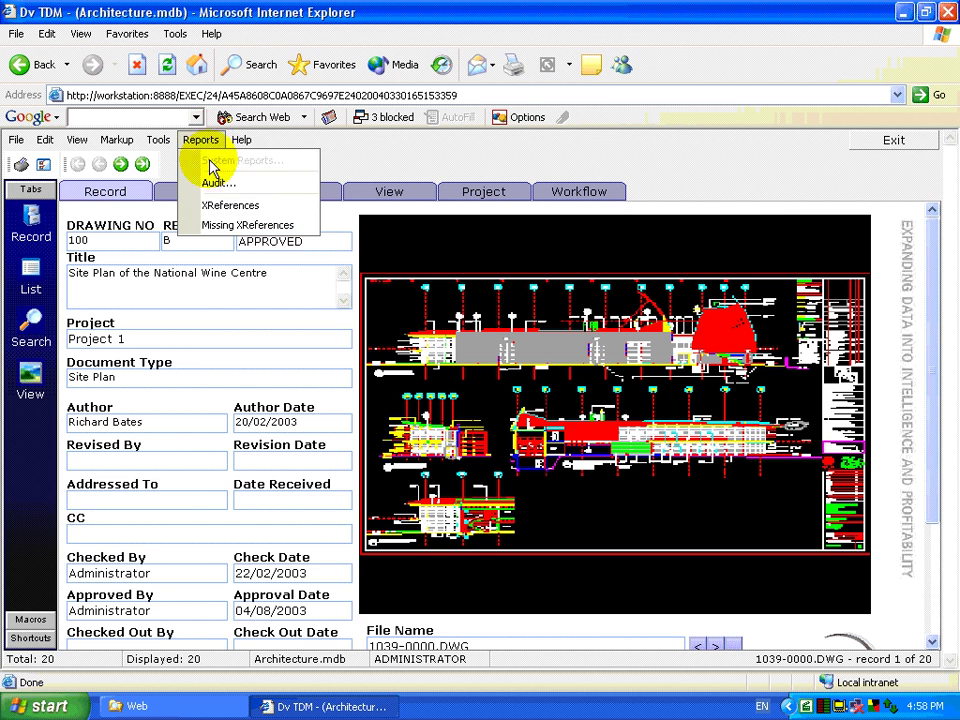
pyautogui.click(252, 182)
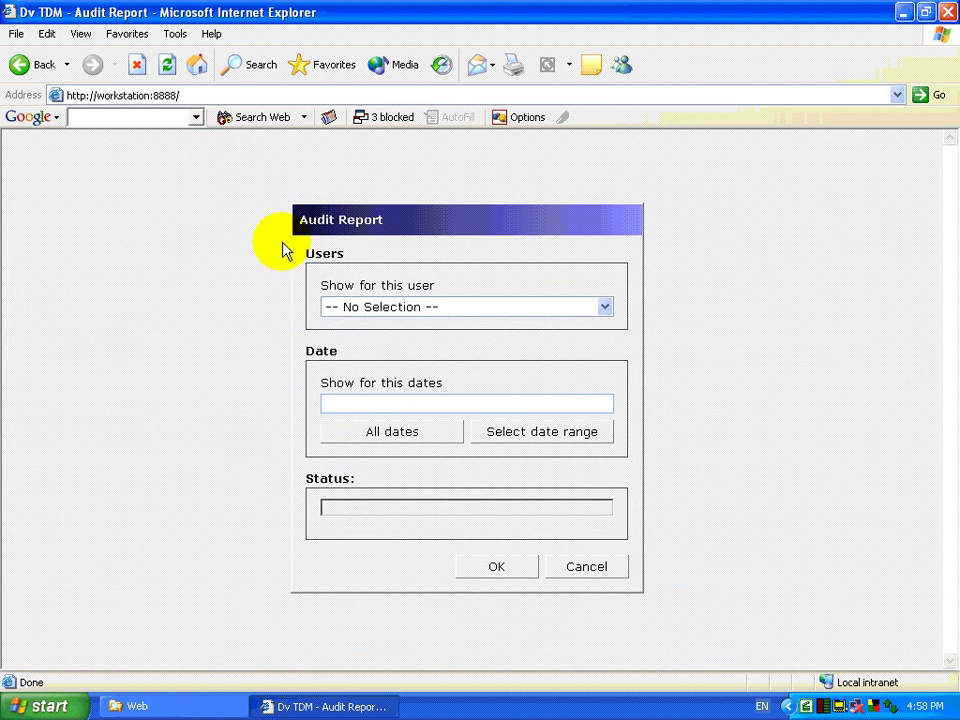
pyautogui.click(360, 306)
pyautogui.click(364, 339)
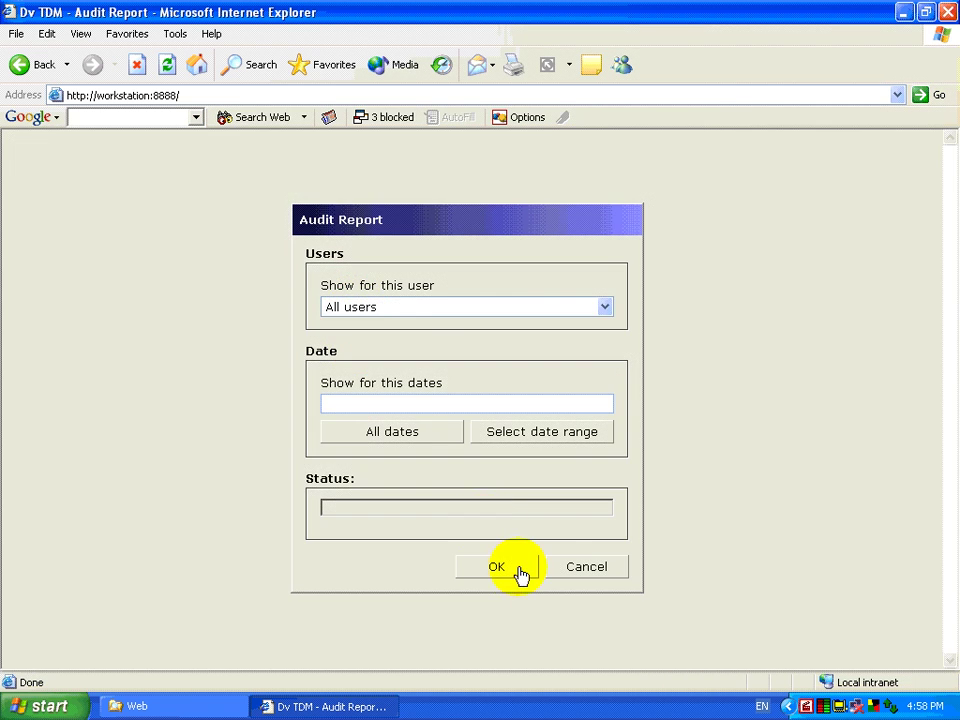
pyautogui.click(515, 568)
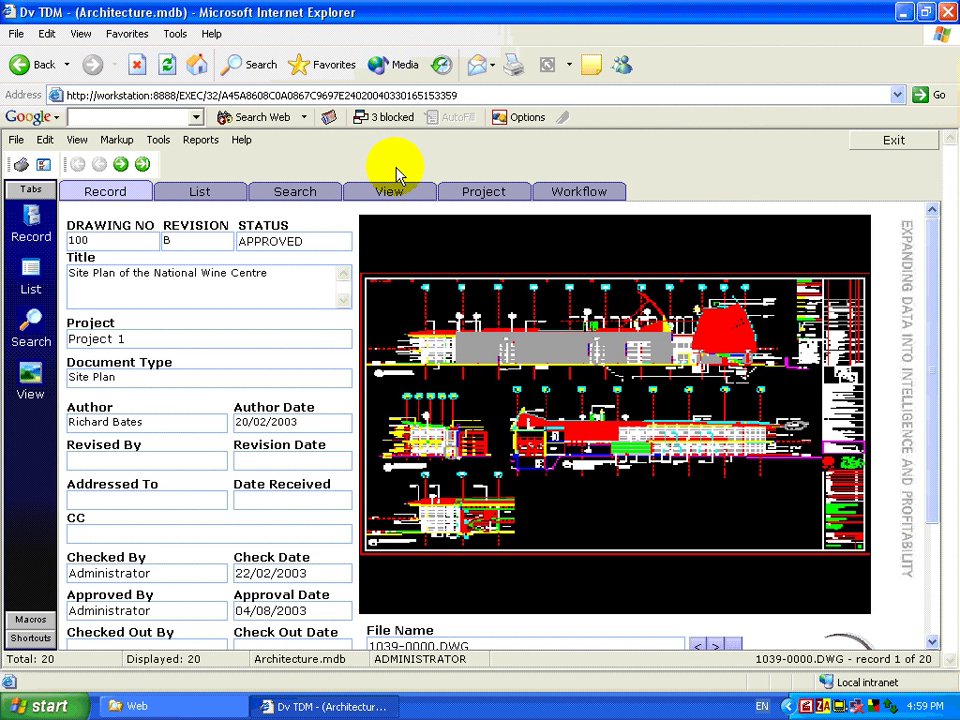
# Examine the ADMINISTRATOR account's user level security, password and email settings in the User Manager
pyautogui.click(162, 140)
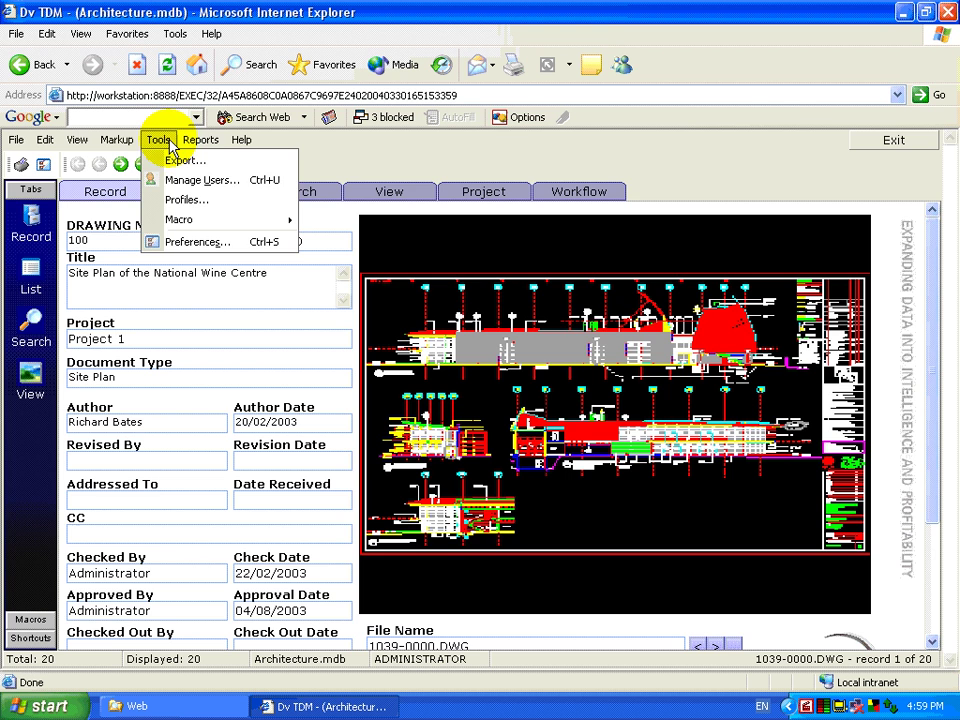
pyautogui.click(212, 180)
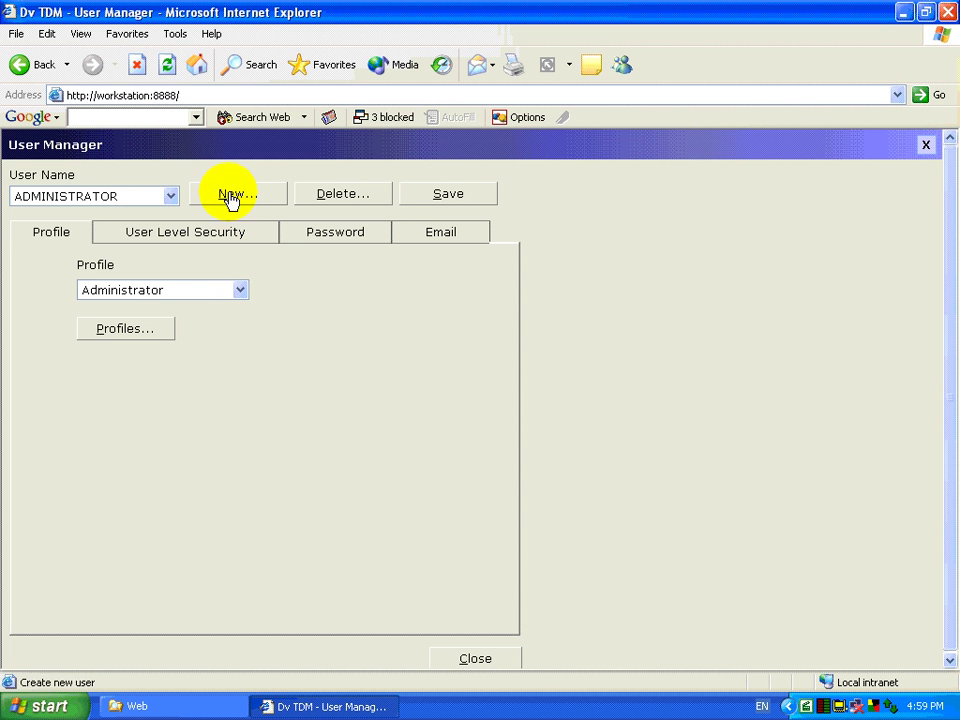
pyautogui.click(190, 238)
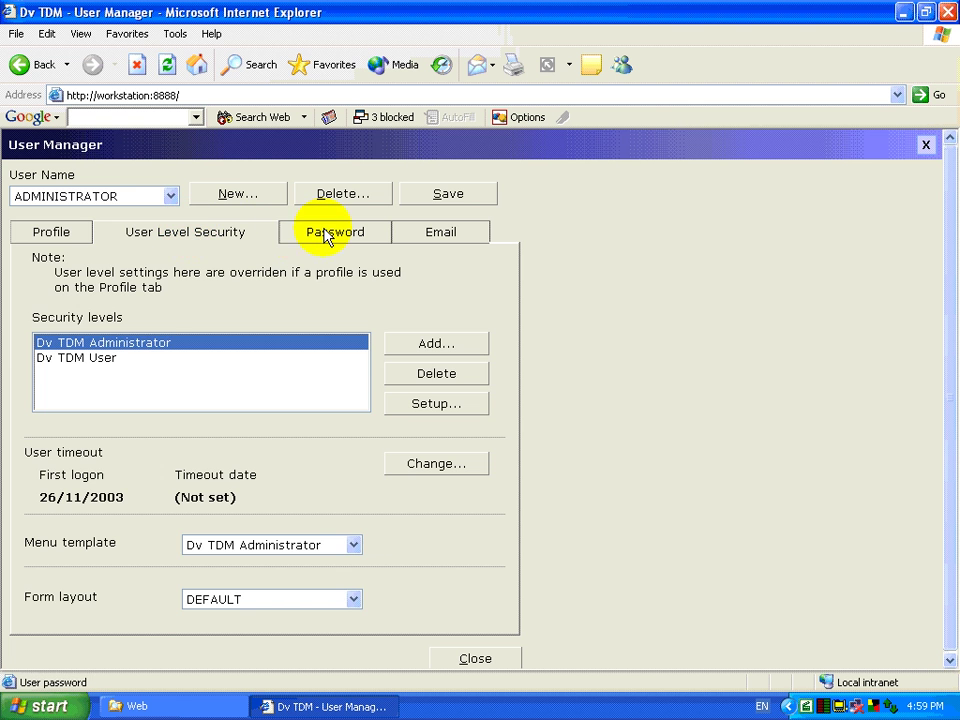
pyautogui.click(358, 232)
pyautogui.click(438, 236)
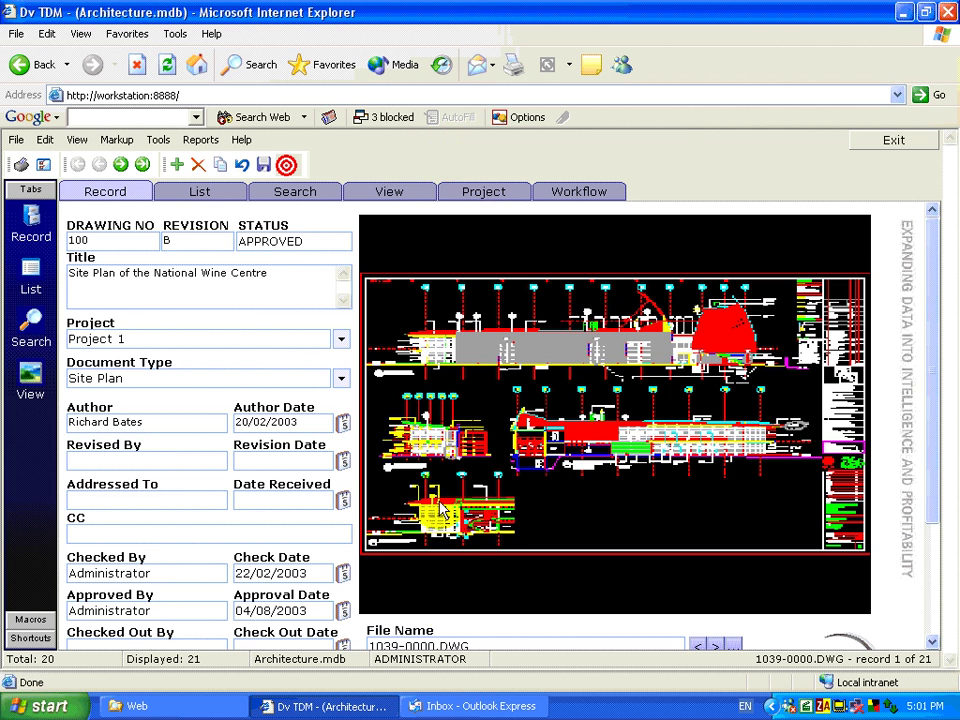
# Switch to Outlook Express and transfer the "Twelfth Night electronic flier" email to the Dv TDM drop target, creating a new record
pyautogui.click(455, 706)
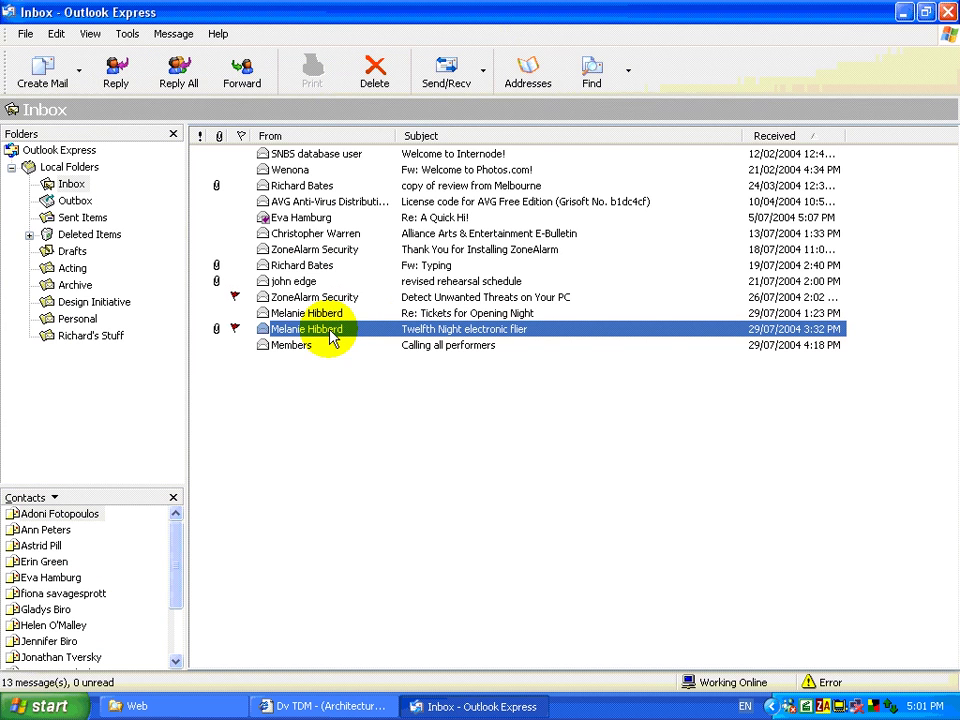
pyautogui.moveTo(330, 338); pyautogui.dragTo(286, 165)
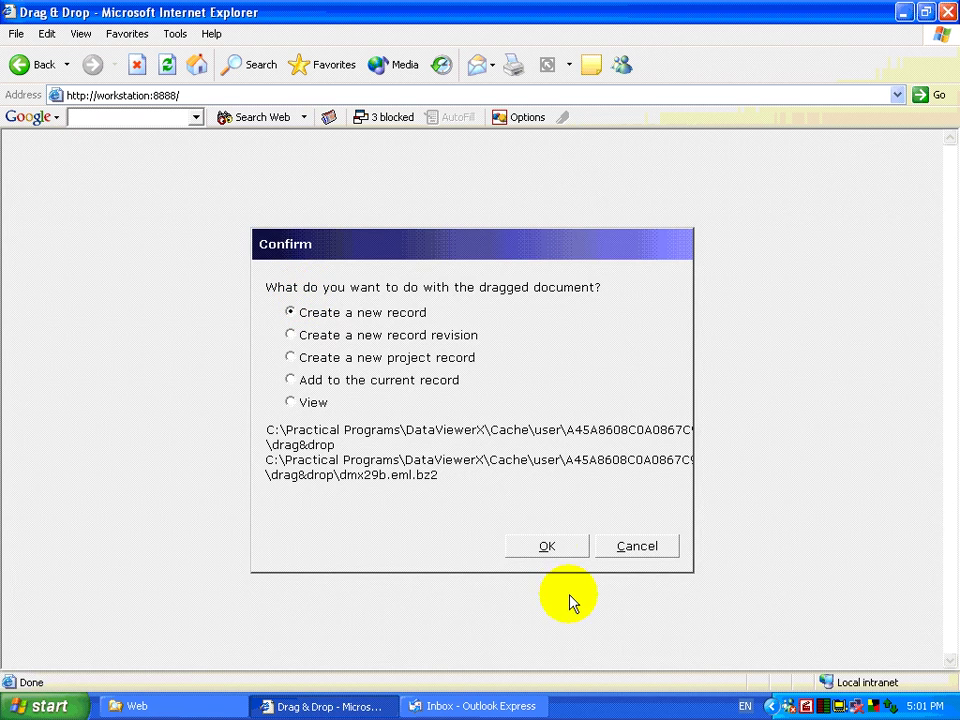
pyautogui.click(548, 546)
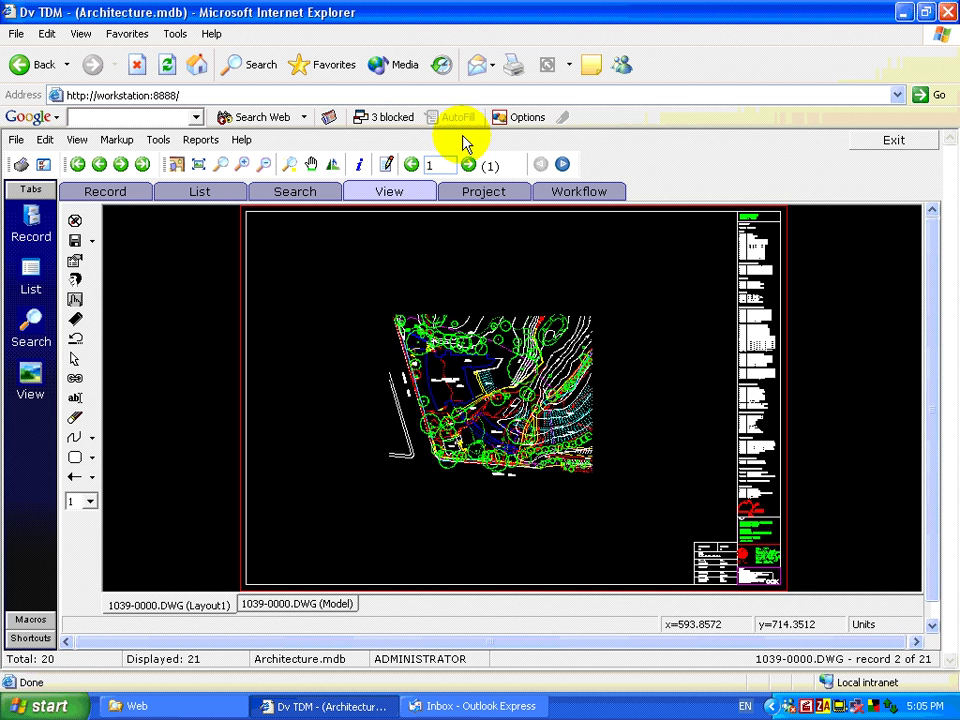
# Add a framed, arrow-pointed markup text "Demo" above the site plan in drawing 1039-0000.DWG
pyautogui.click(75, 398)
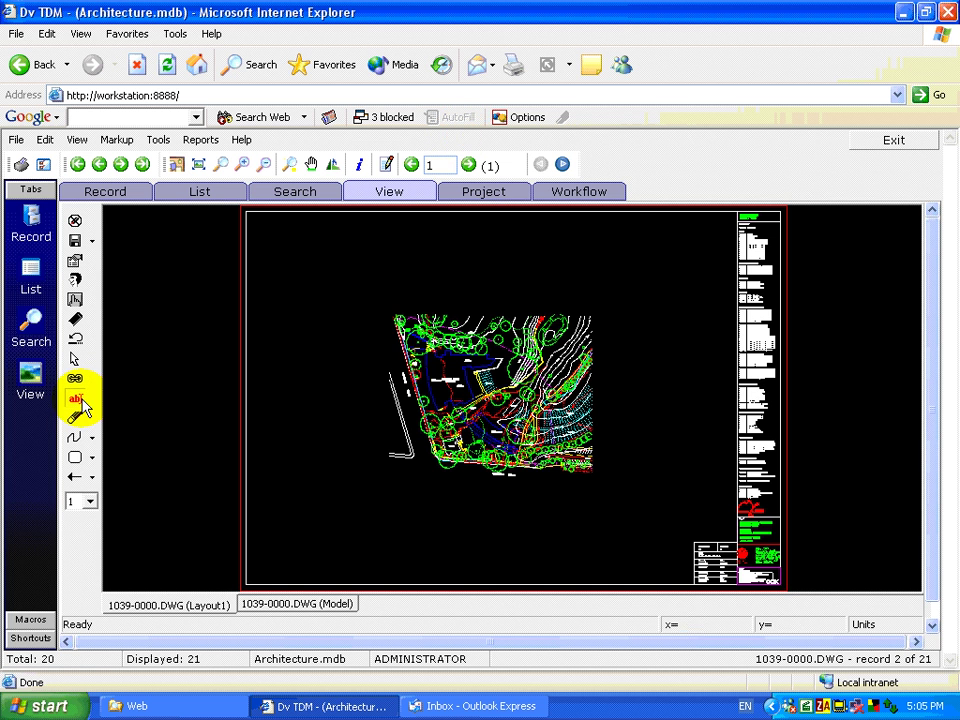
pyautogui.click(336, 281)
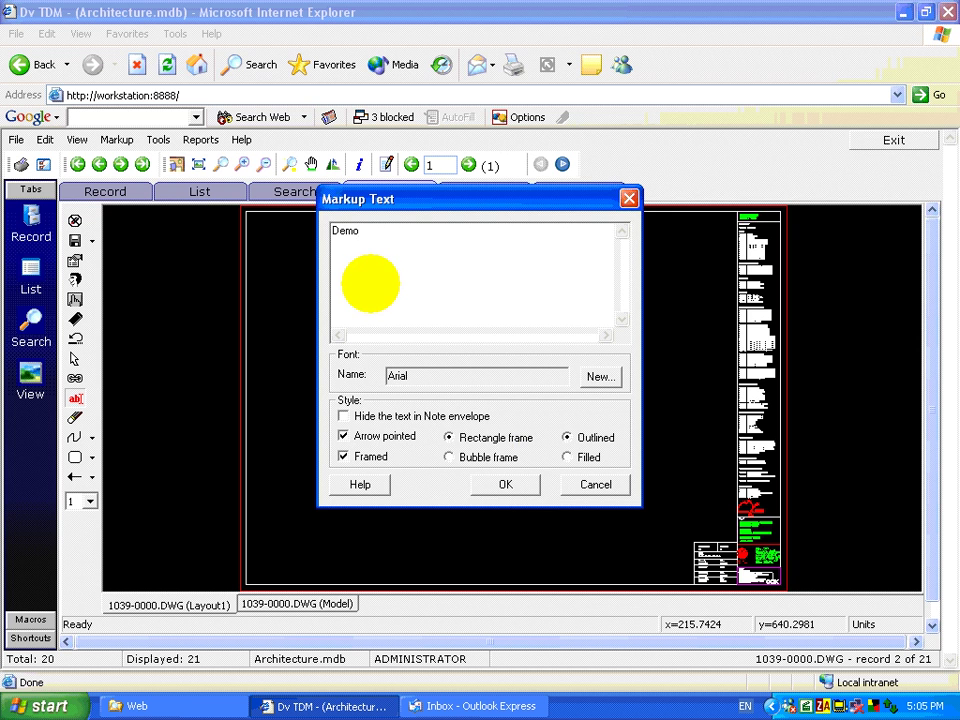
pyautogui.click(498, 482)
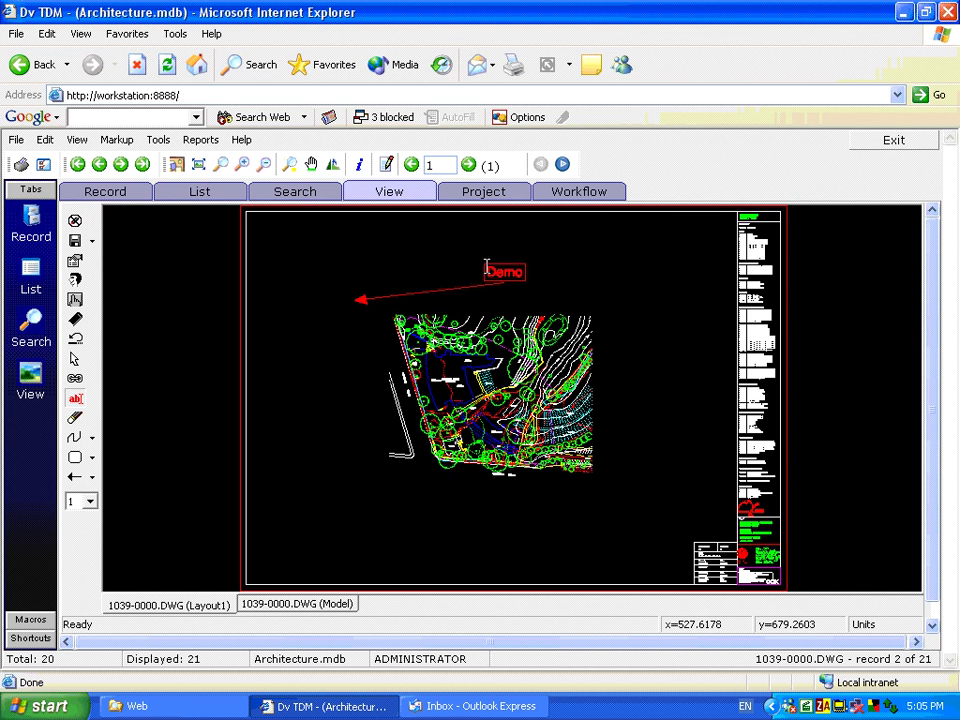
pyautogui.moveTo(486, 266); pyautogui.dragTo(484, 255)
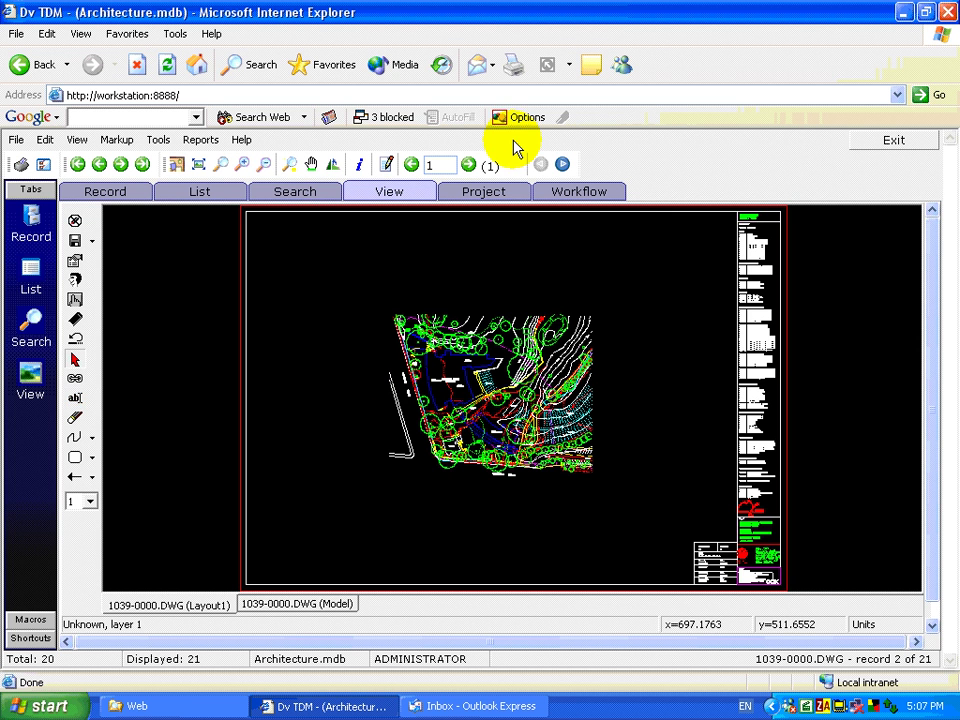
# Try switching off layer COVER|LOGO-TXT in the Vector Options and check the pen table, discarding the changes
pyautogui.rightClick(447, 265)
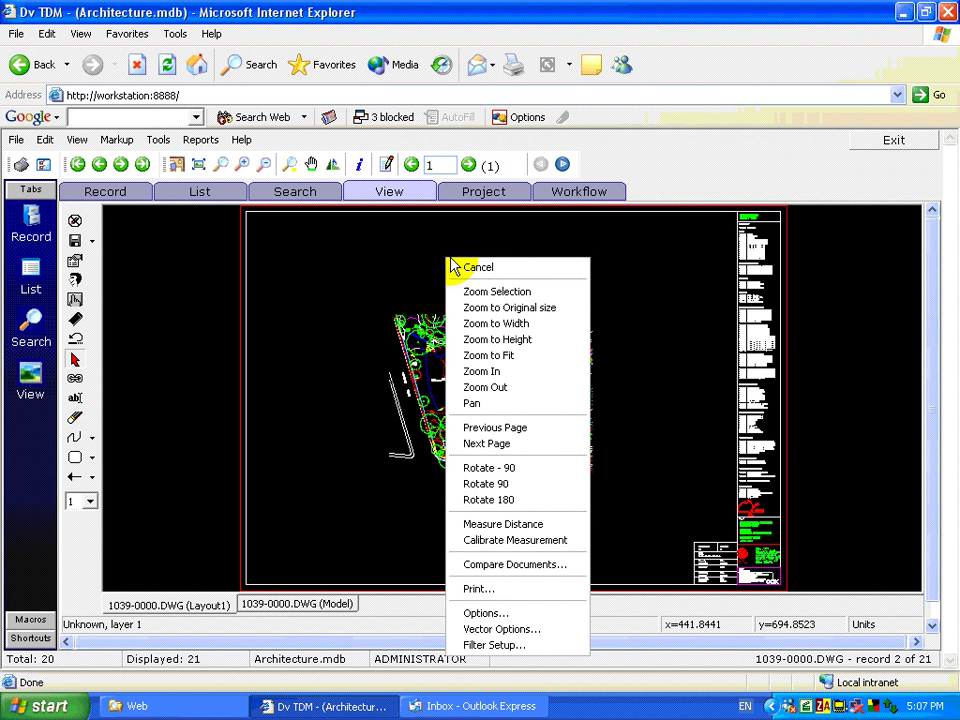
pyautogui.click(525, 630)
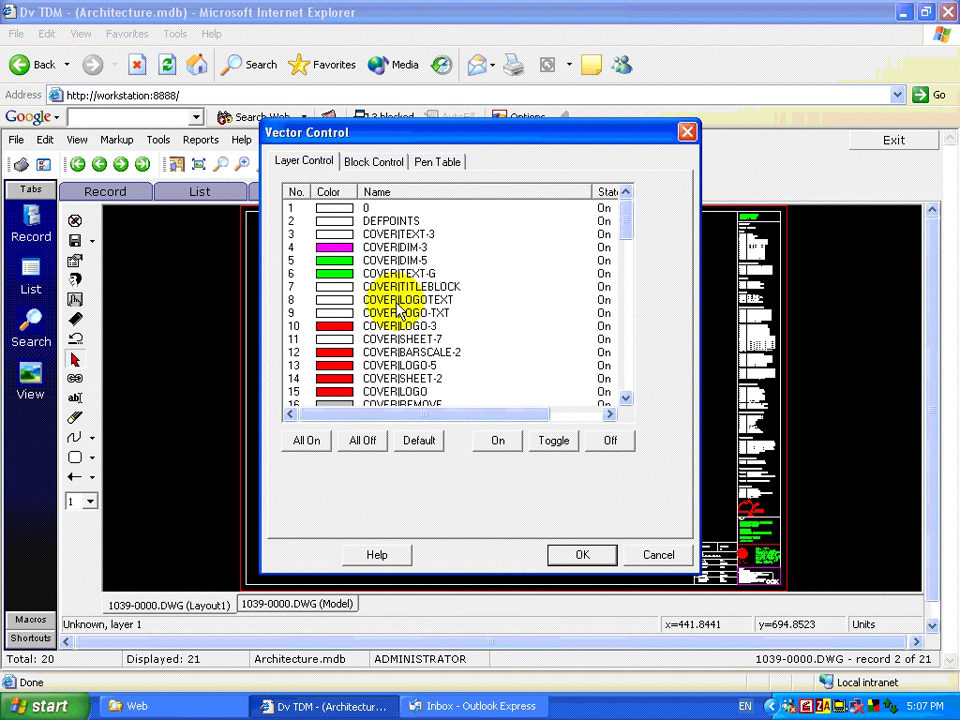
pyautogui.moveTo(544, 130); pyautogui.dragTo(306, 107)
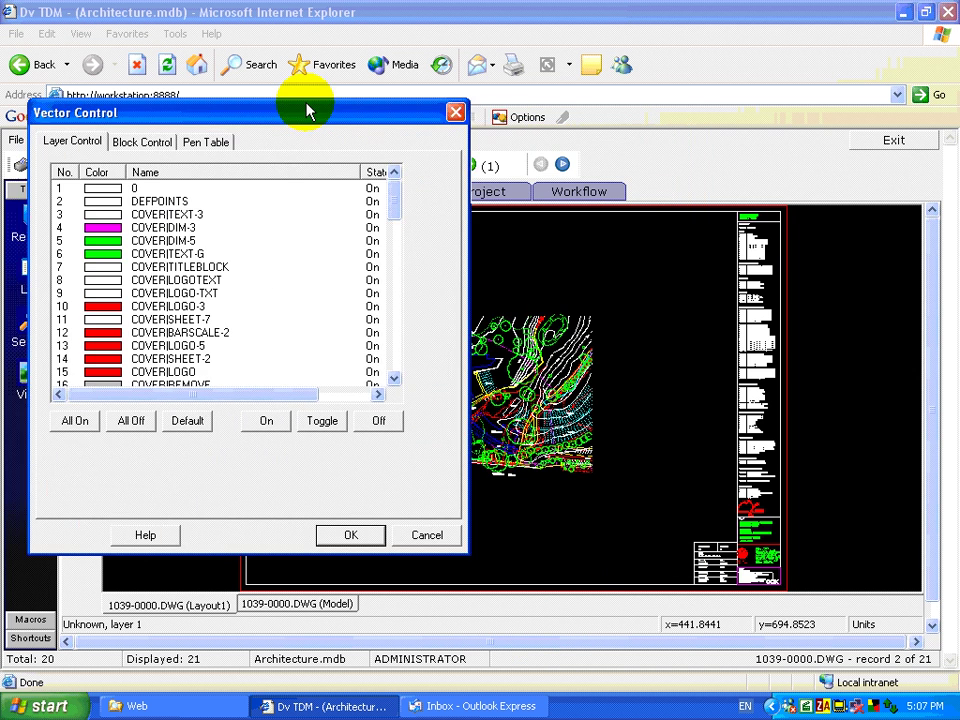
pyautogui.doubleClick(164, 294)
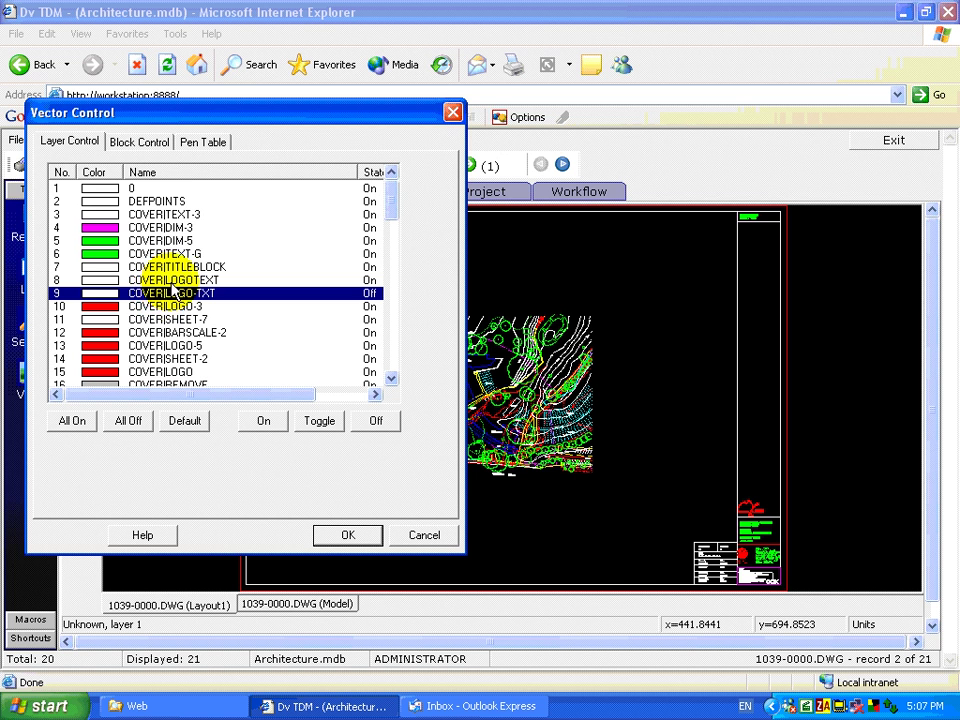
pyautogui.click(207, 148)
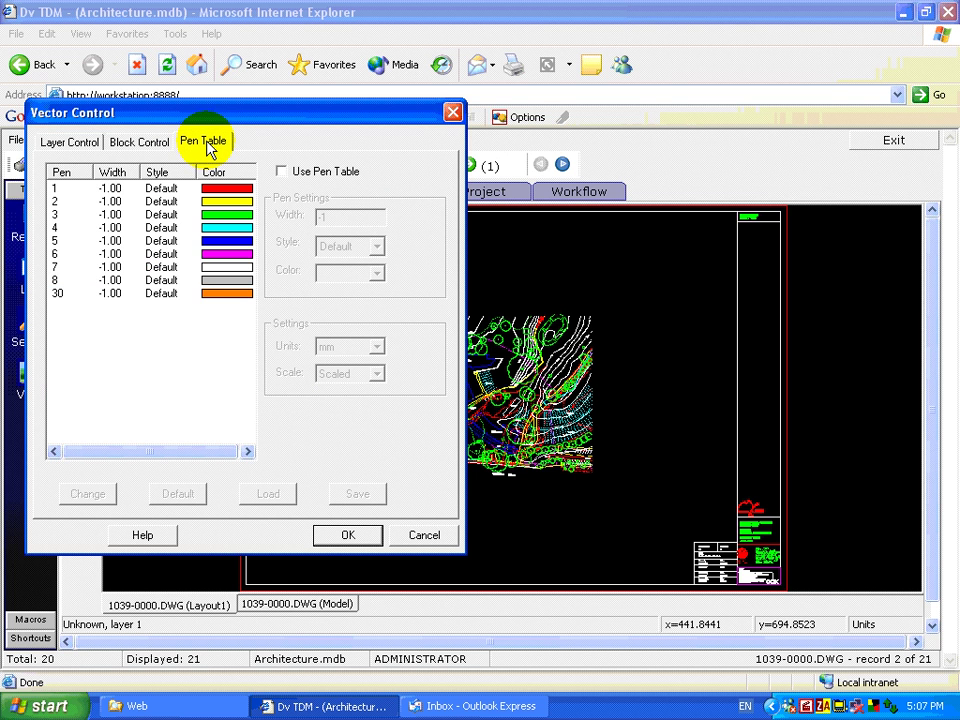
pyautogui.click(420, 536)
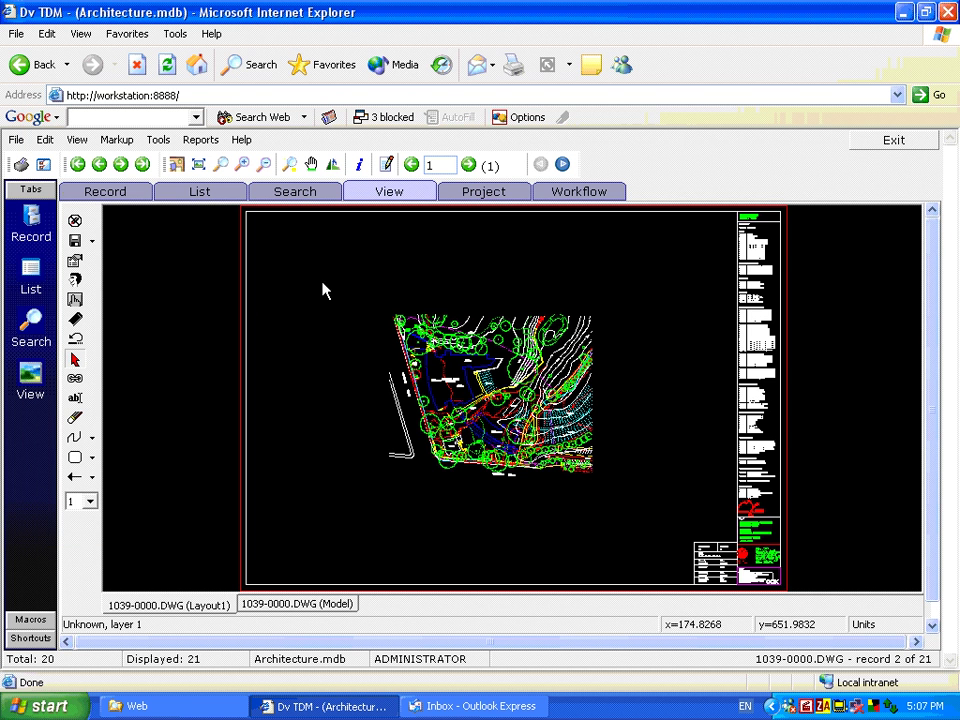
# Open the Preferences and review the Administrator settings for users and the web
pyautogui.click(43, 164)
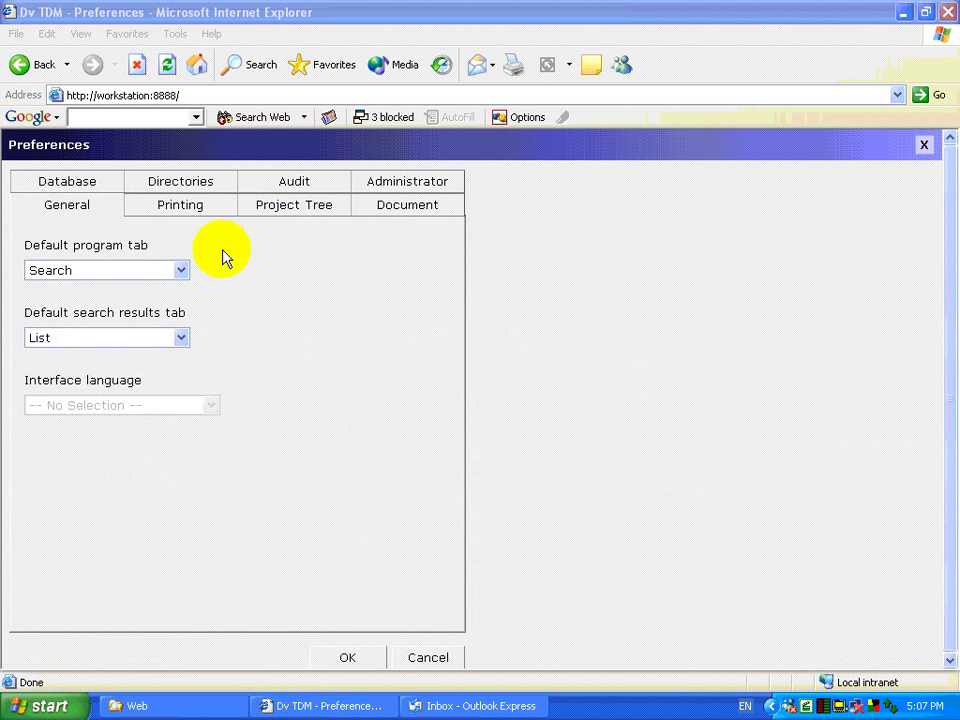
pyautogui.click(396, 181)
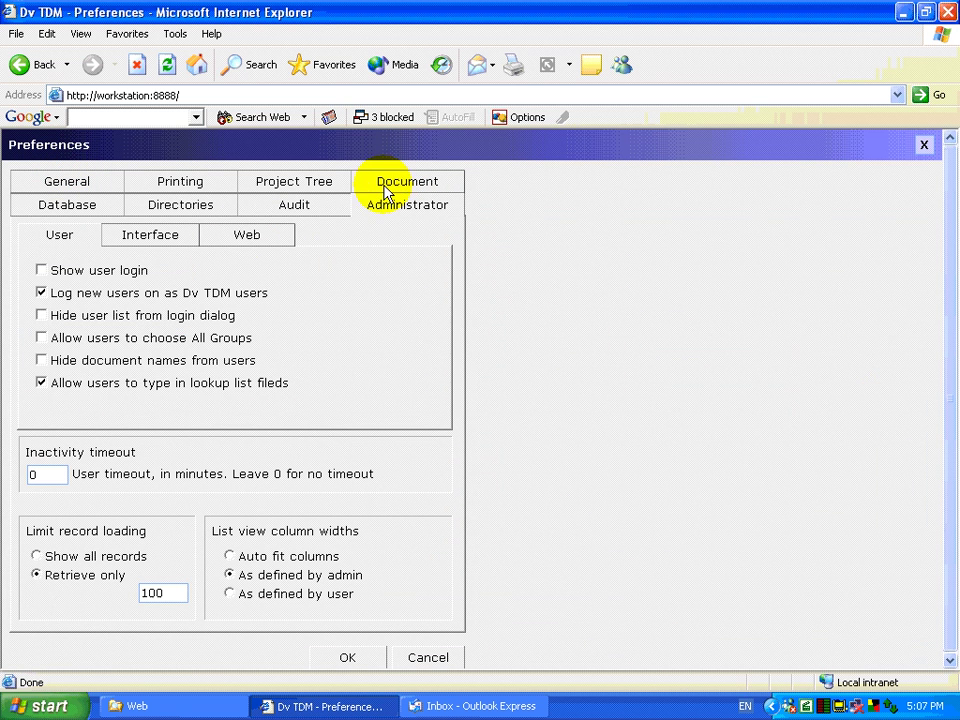
pyautogui.click(246, 236)
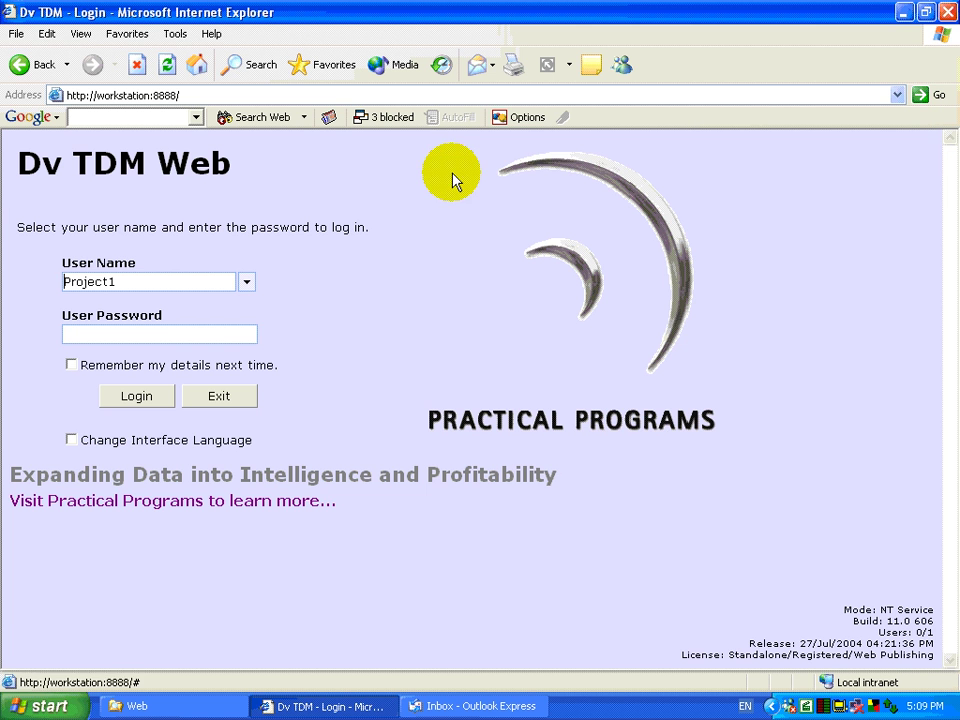
# Log in to Dv TDM Web as Project1 with the account password
pyautogui.click(257, 328)
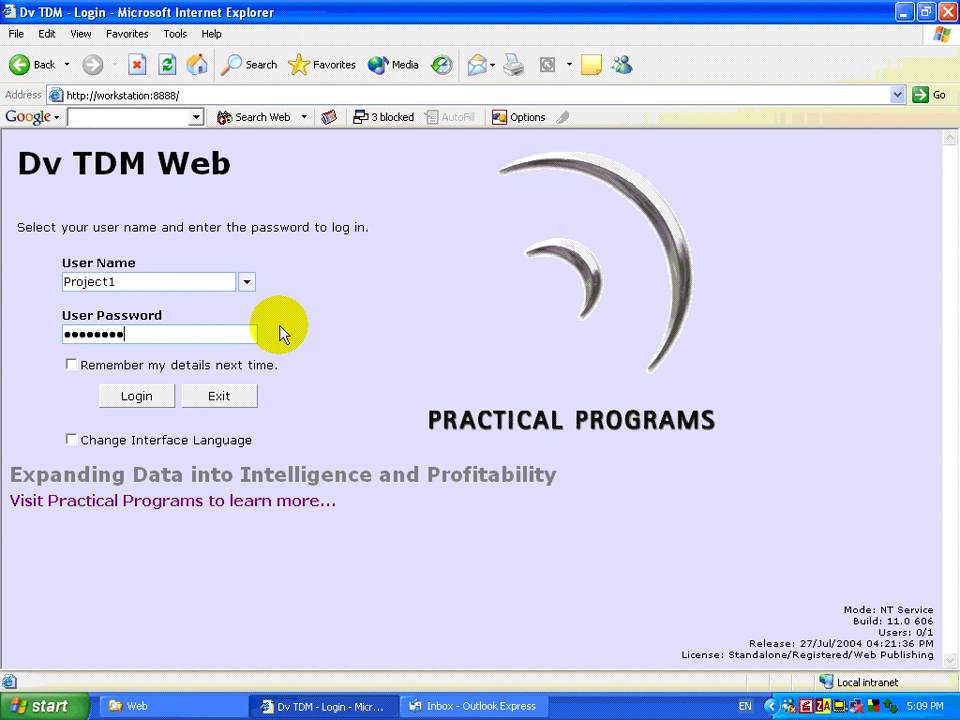
pyautogui.click(139, 400)
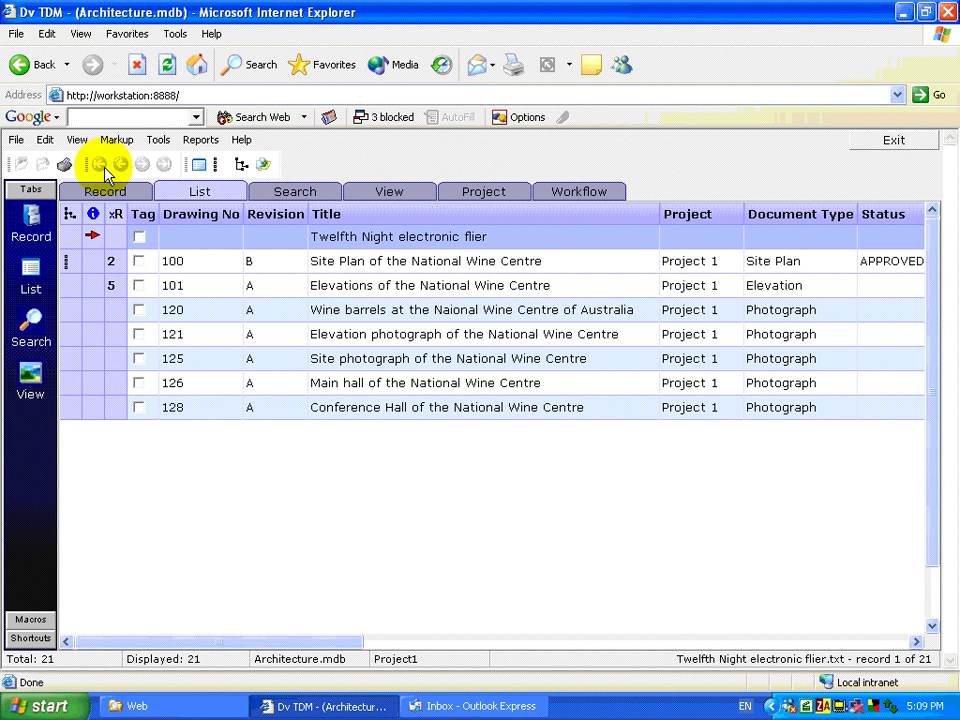
# Open the search form and choose Project 2 as the Project criterion
pyautogui.click(288, 198)
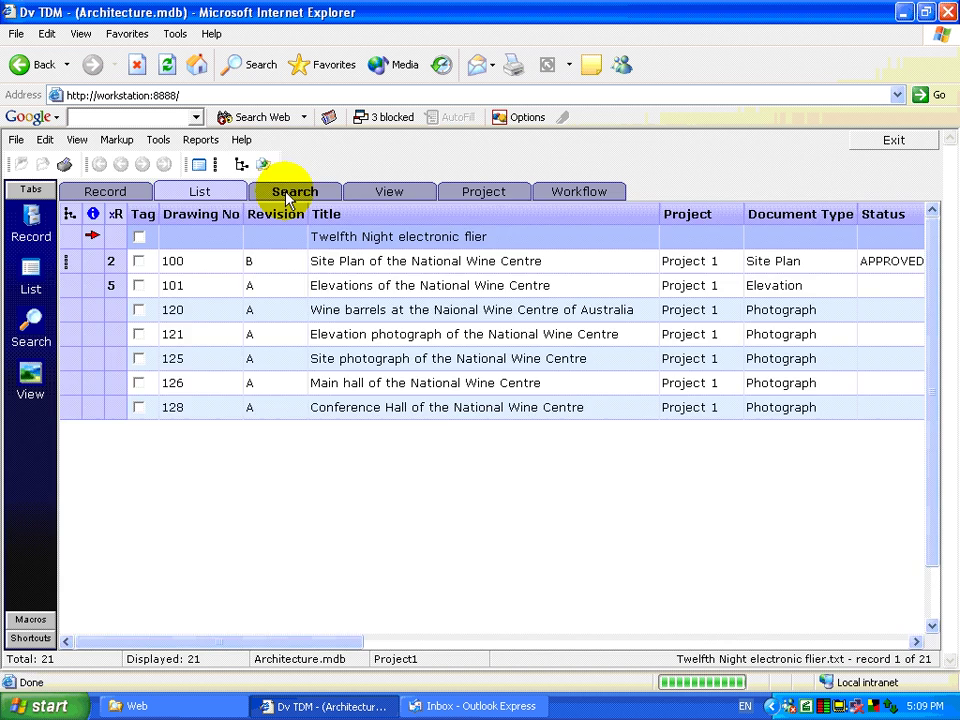
pyautogui.click(342, 222)
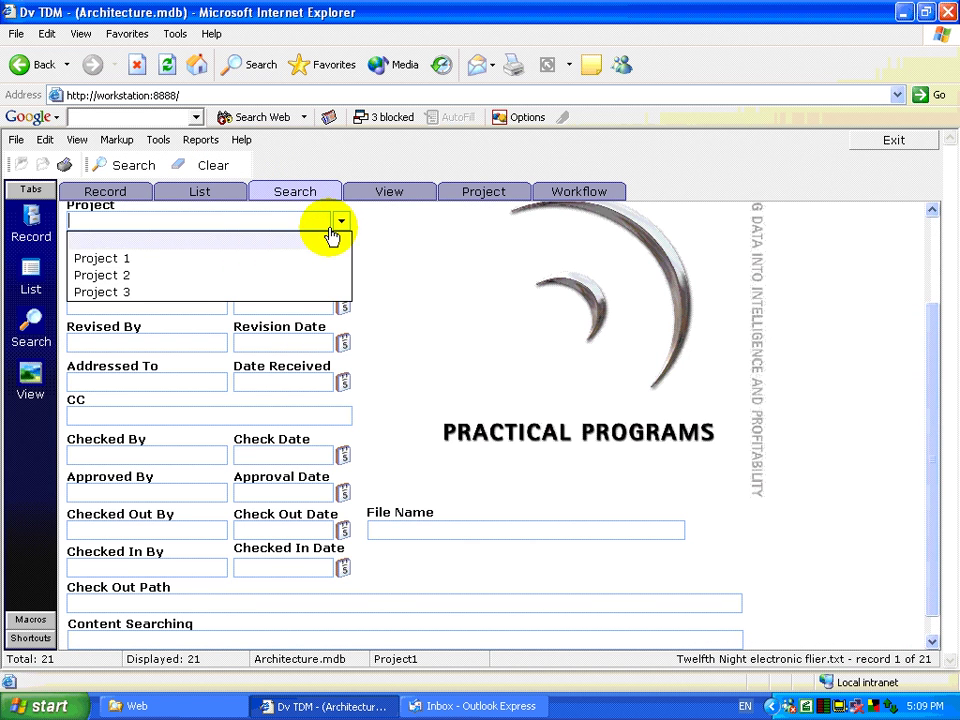
pyautogui.click(214, 275)
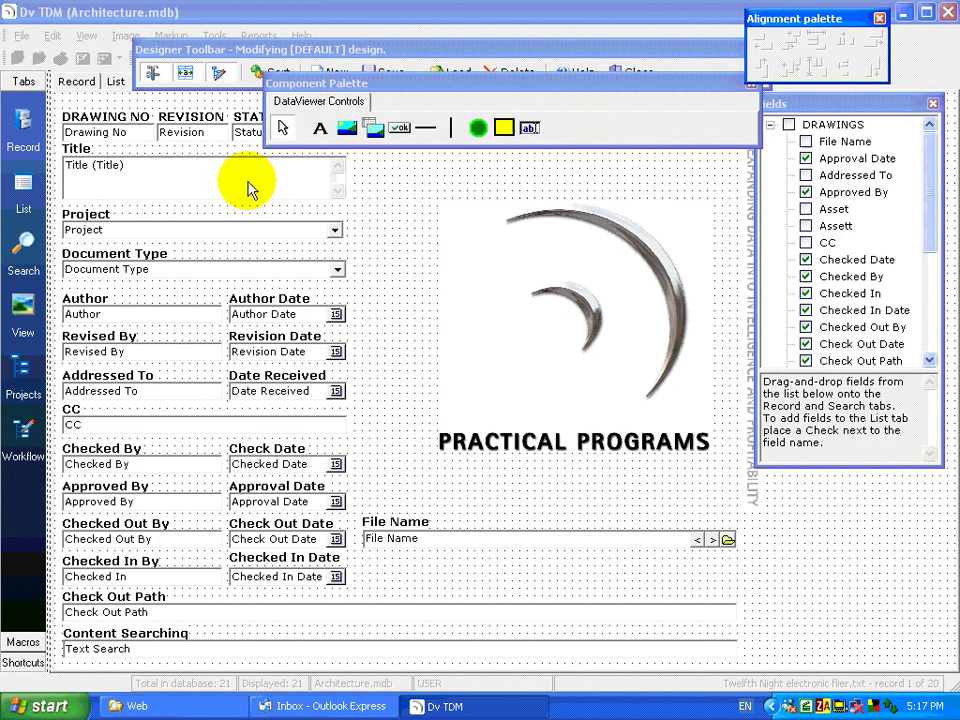
# In the desktop Dv TDM form designer, move the Project field and its label above the logo and delete both from the search form
pyautogui.moveTo(206, 229); pyautogui.dragTo(524, 195)
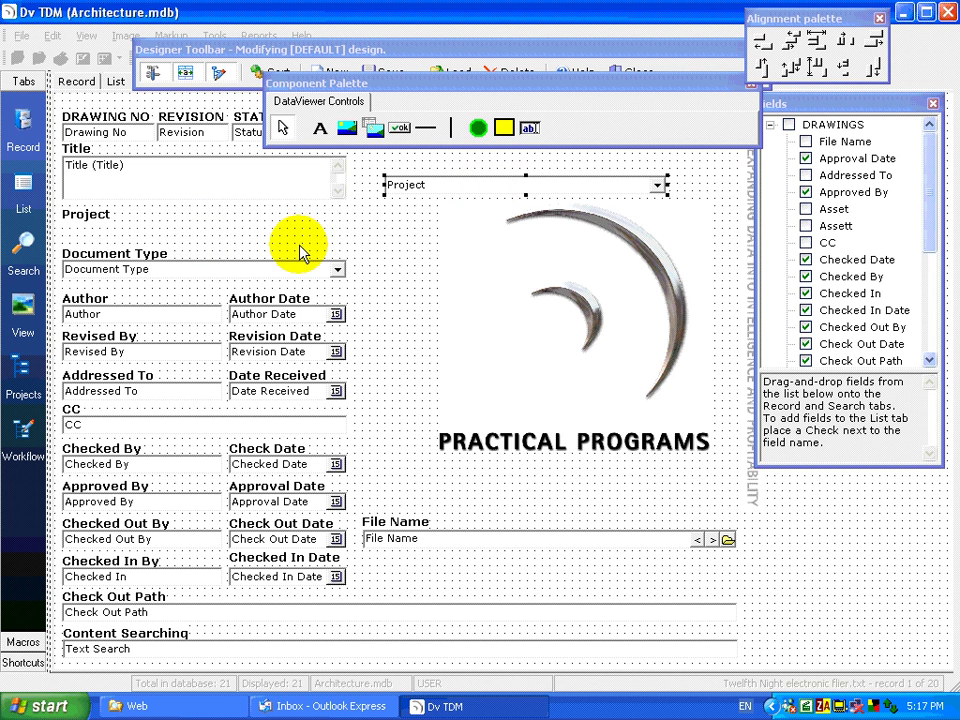
pyautogui.moveTo(105, 218); pyautogui.dragTo(455, 167)
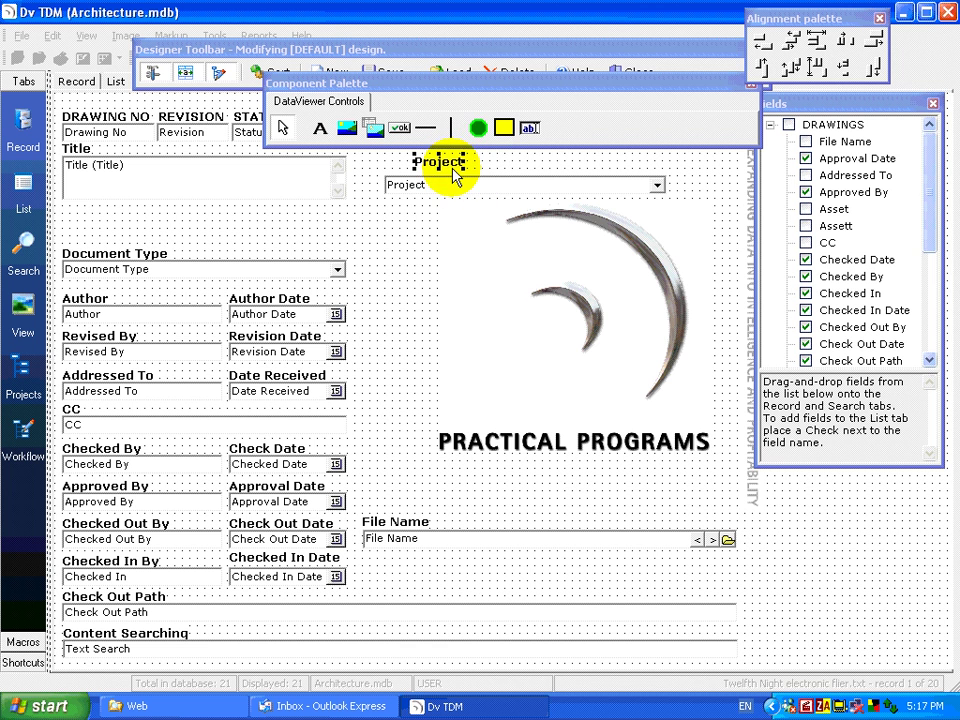
pyautogui.press('Delete')
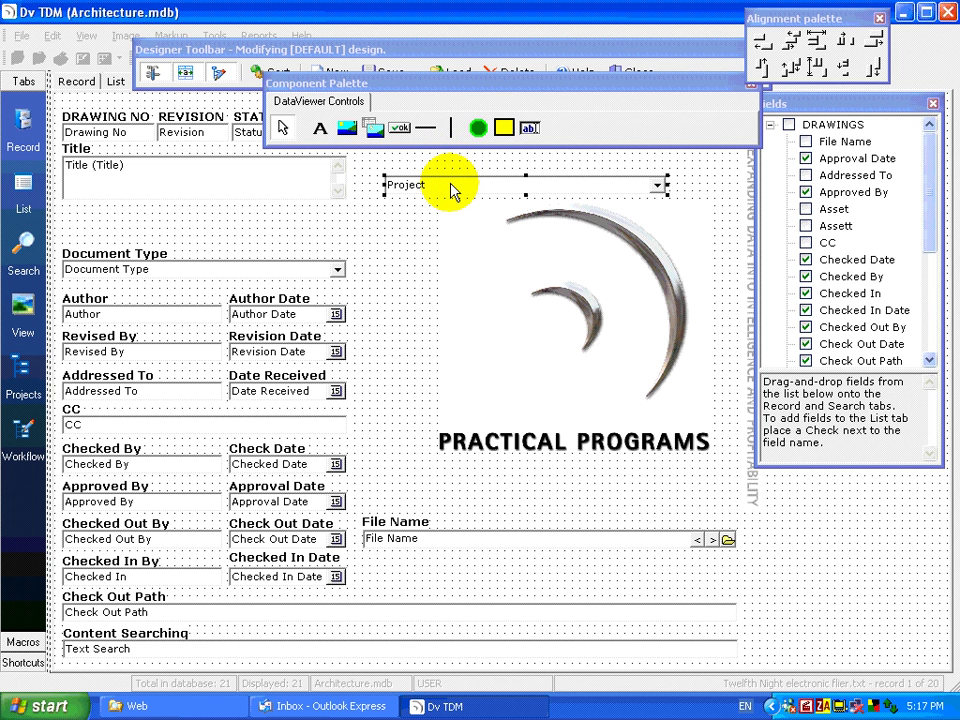
pyautogui.press('Delete')
# Save the modified DEFAULT form design and close the form designer
pyautogui.click(440, 54)
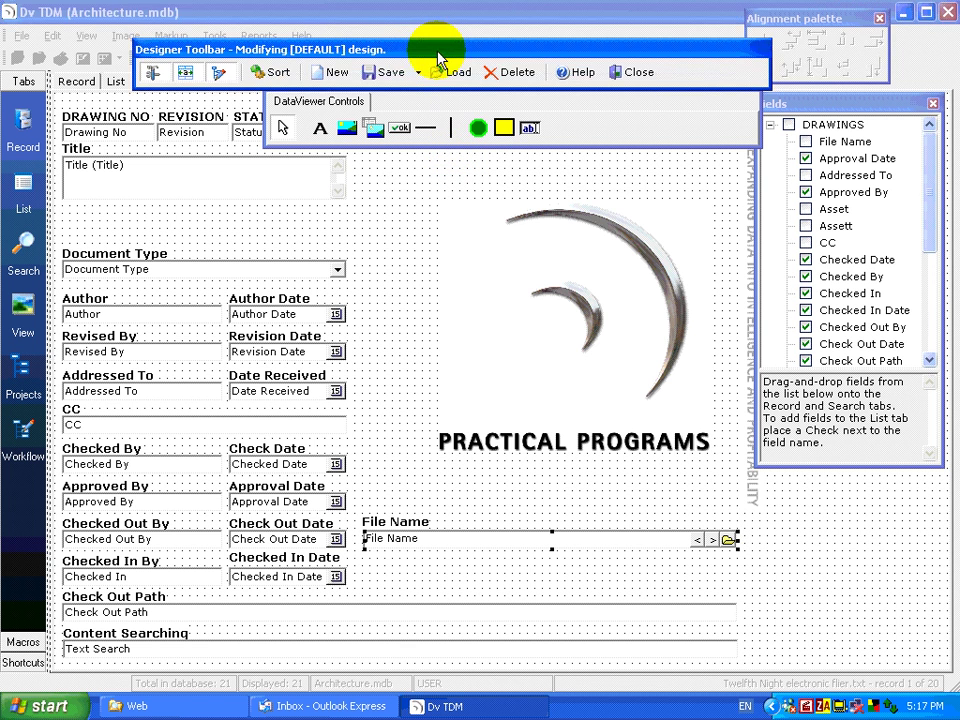
pyautogui.click(389, 74)
pyautogui.click(385, 95)
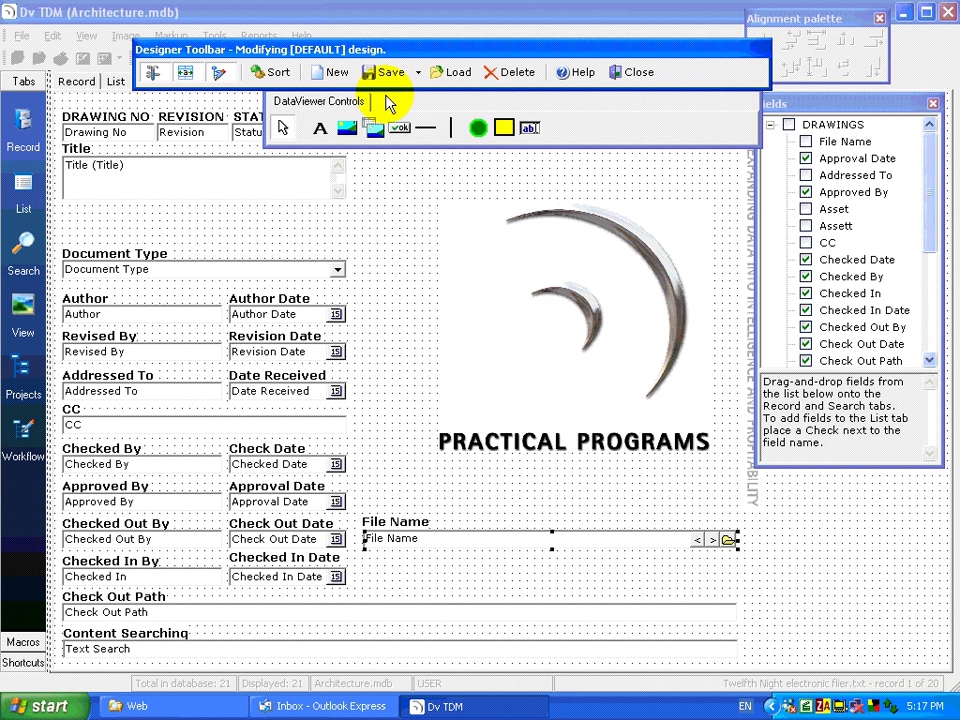
pyautogui.click(638, 75)
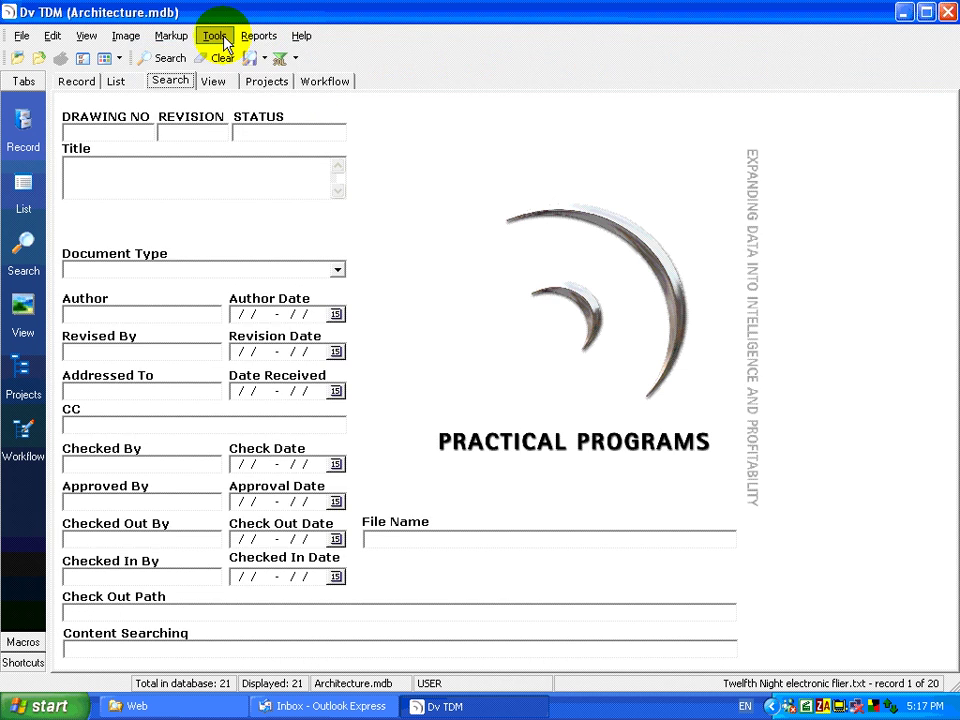
# Publish the open database on the Internet as a stand-alone web server application on port 8888, connected to the live database
pyautogui.click(224, 44)
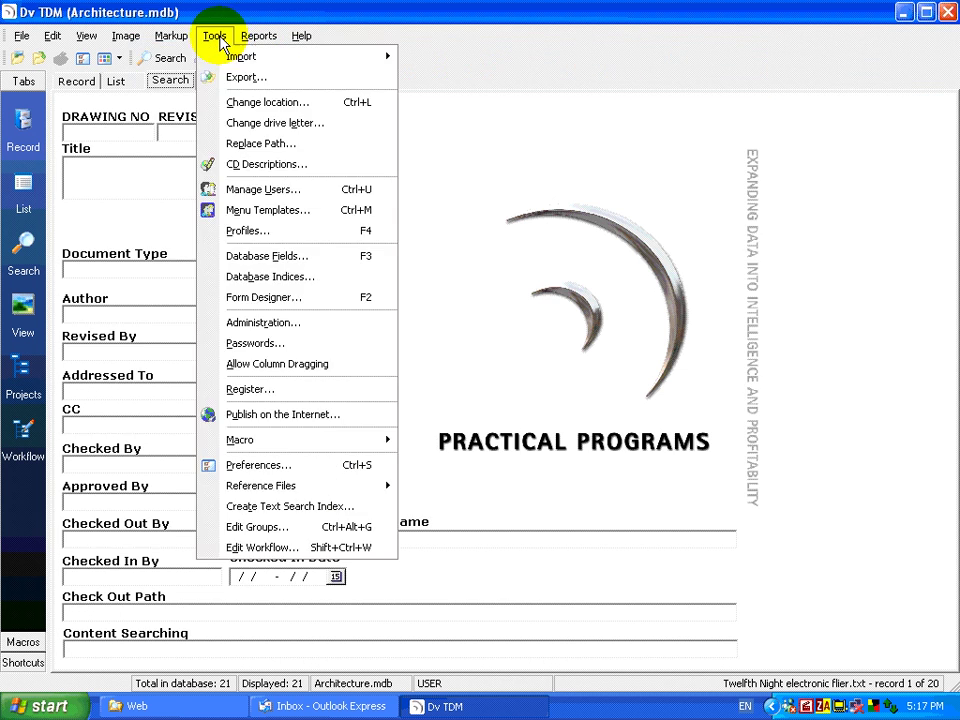
pyautogui.click(210, 413)
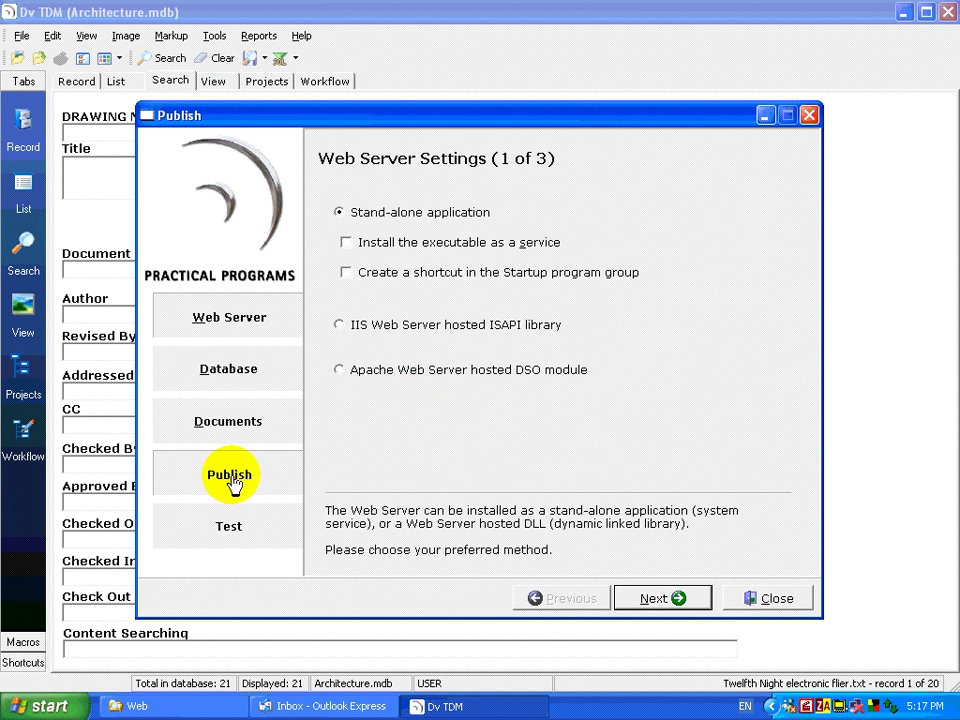
pyautogui.click(229, 472)
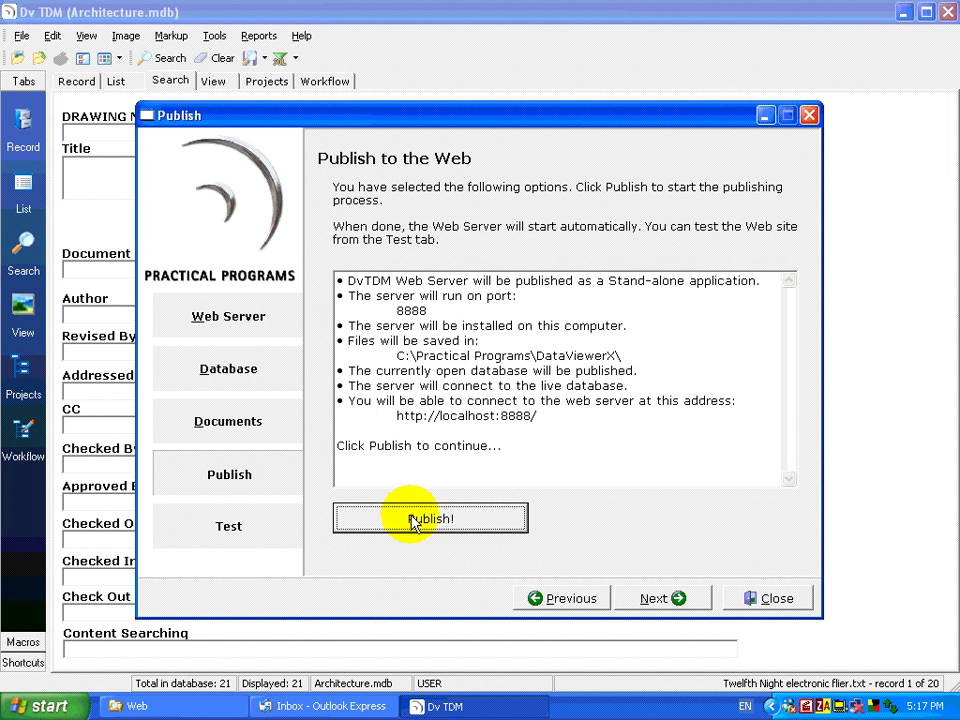
pyautogui.click(413, 520)
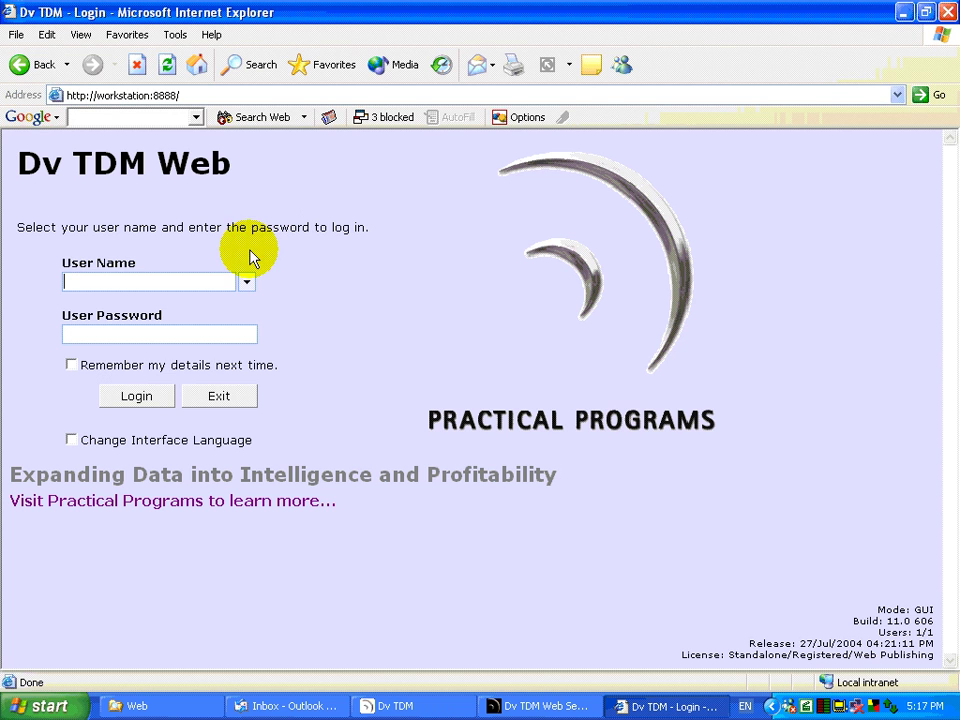
# Log in to the published Dv TDM Web site as ADMINISTRATOR with the account password
pyautogui.click(247, 283)
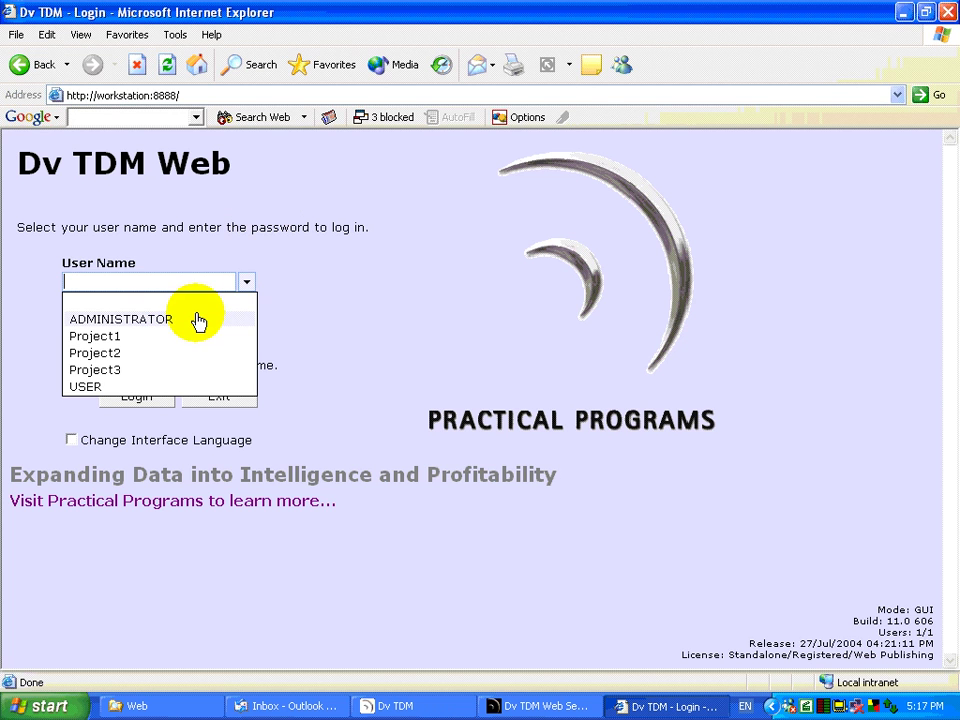
pyautogui.click(176, 319)
pyautogui.click(158, 337)
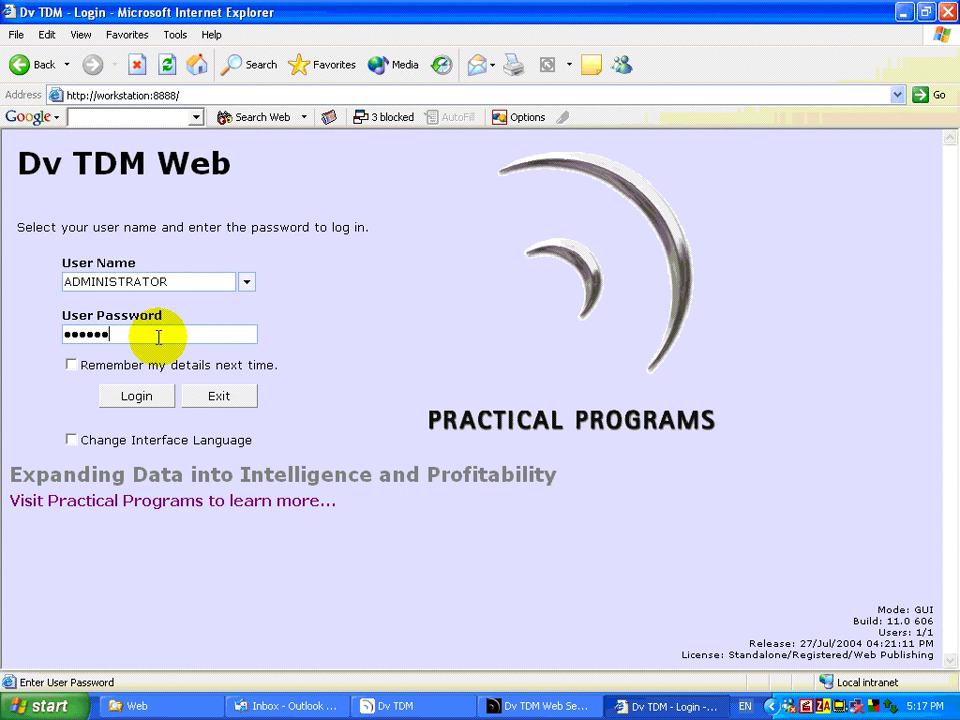
pyautogui.press('Return')
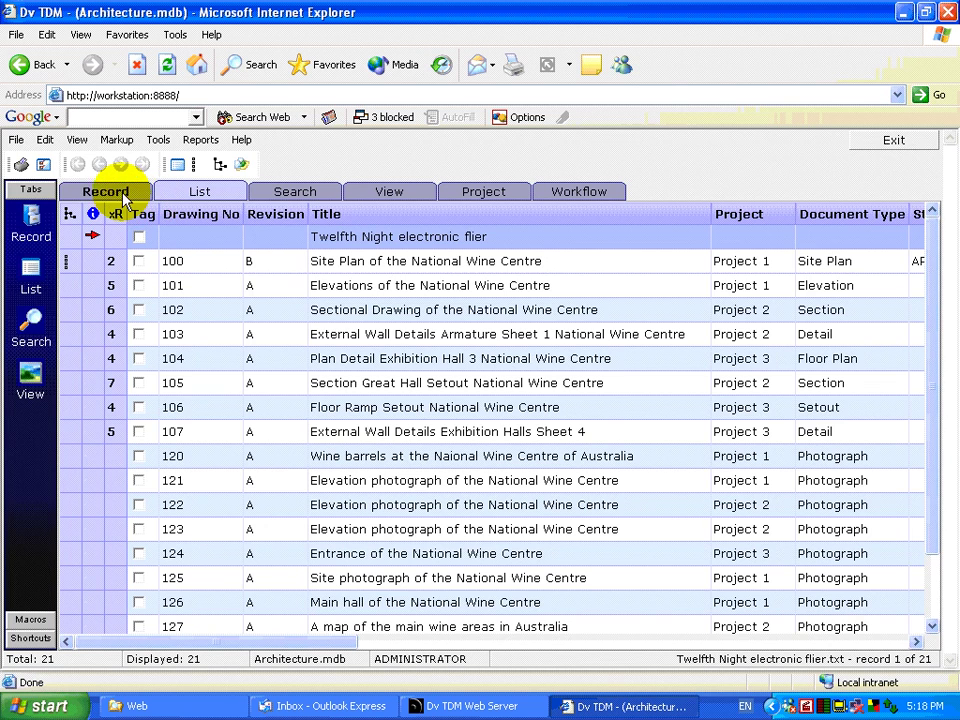